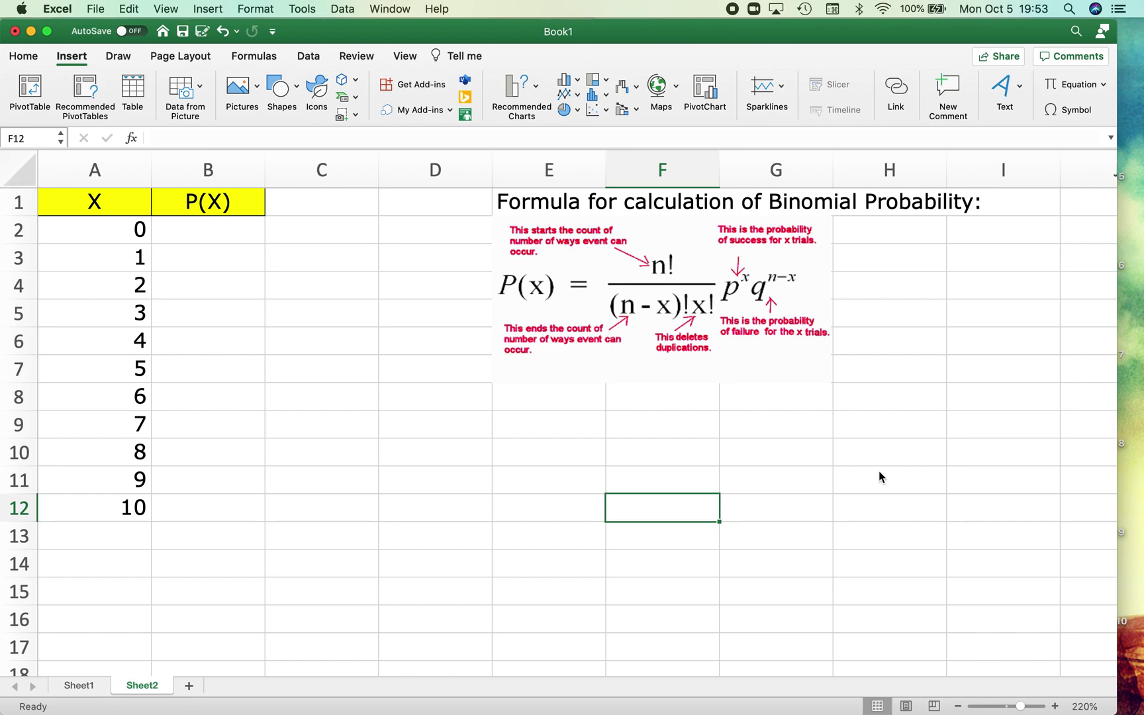
# Step: Examine the binomial probability formula picture and the X values from 0 to 10 in column A
pyautogui.moveTo(942, 305); pyautogui.dragTo(564, 442)
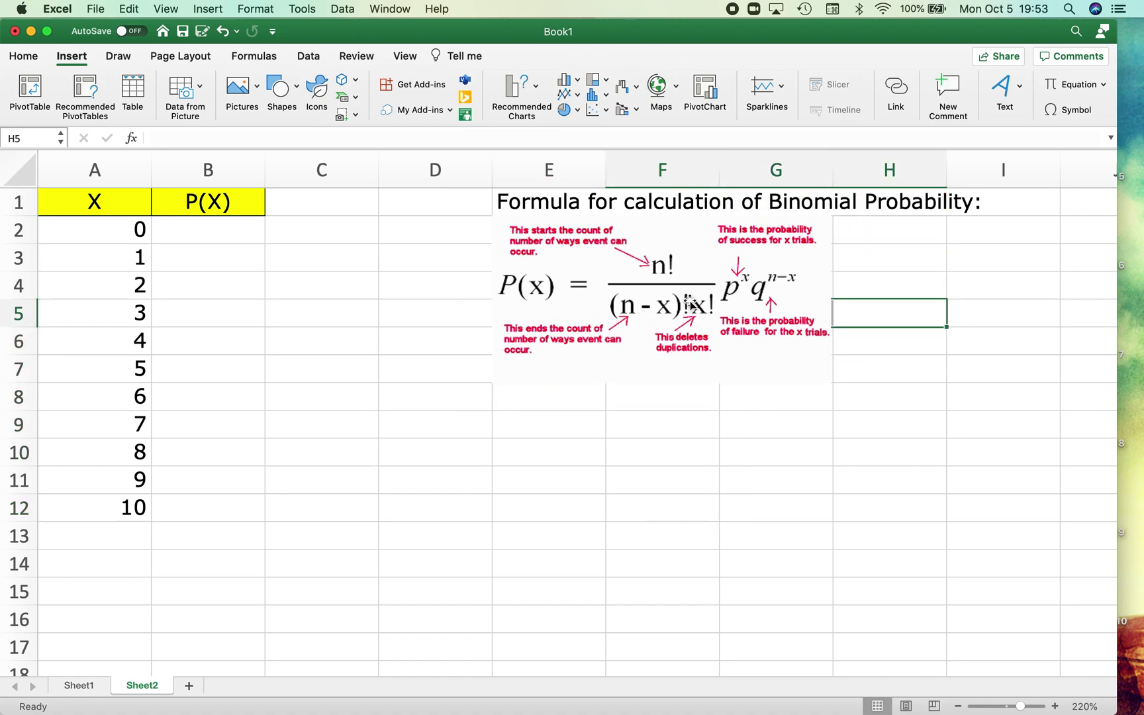
pyautogui.click(567, 500)
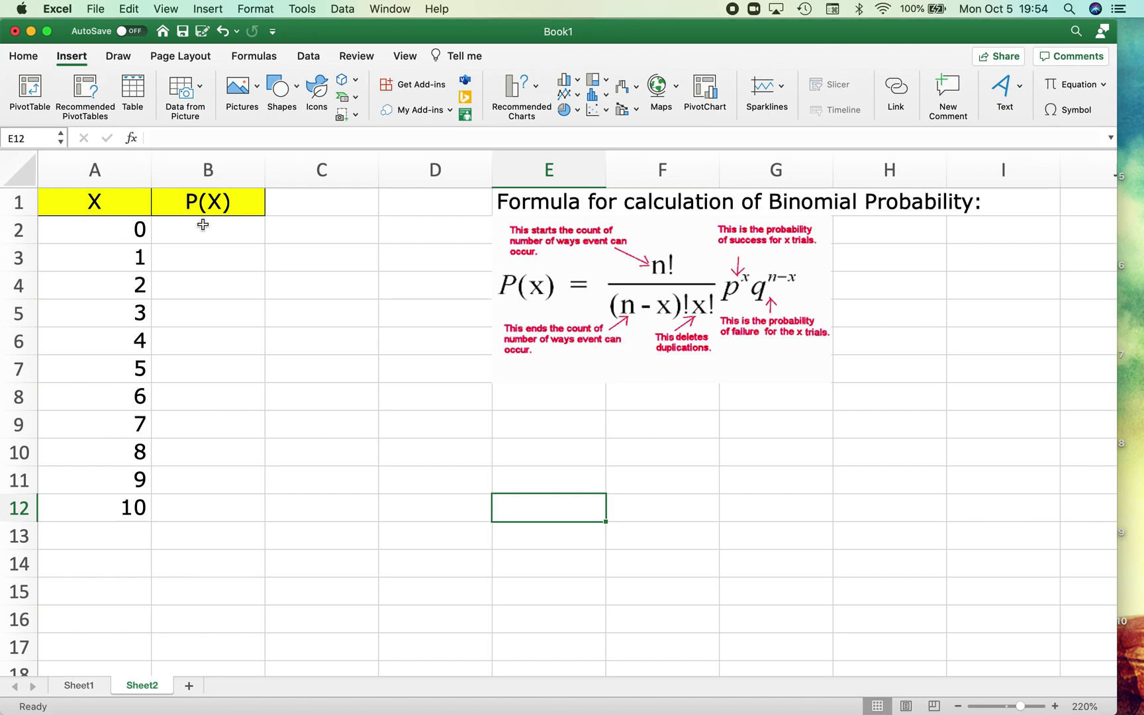
pyautogui.click(96, 227)
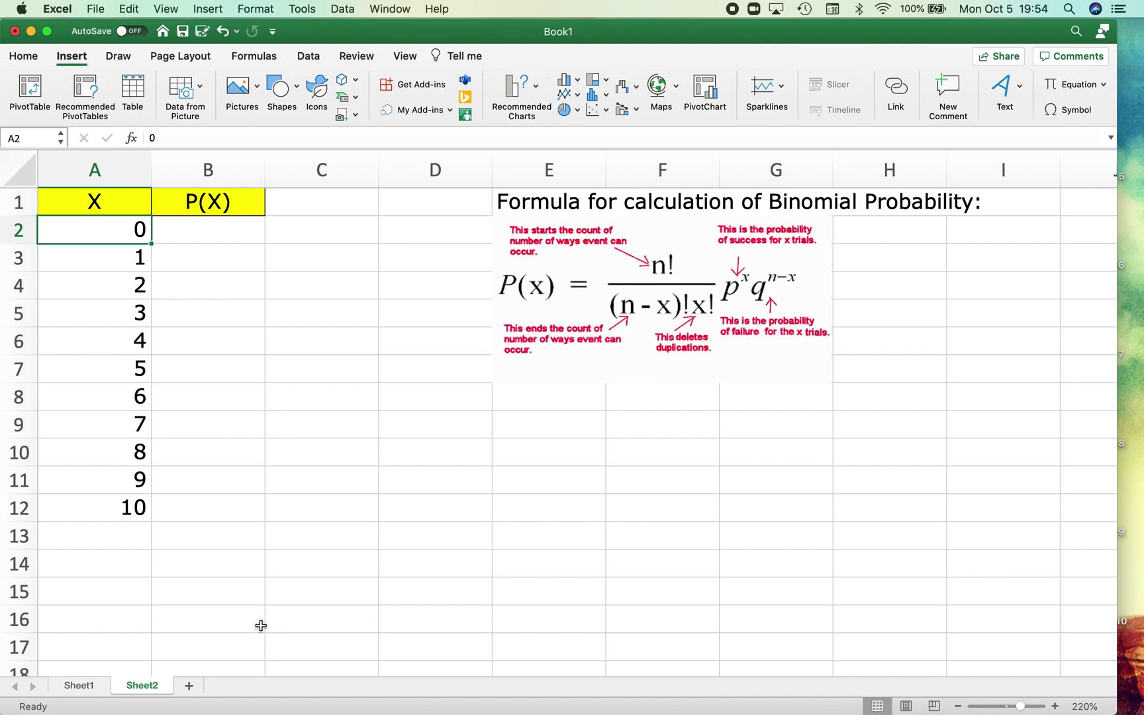
pyautogui.click(97, 200)
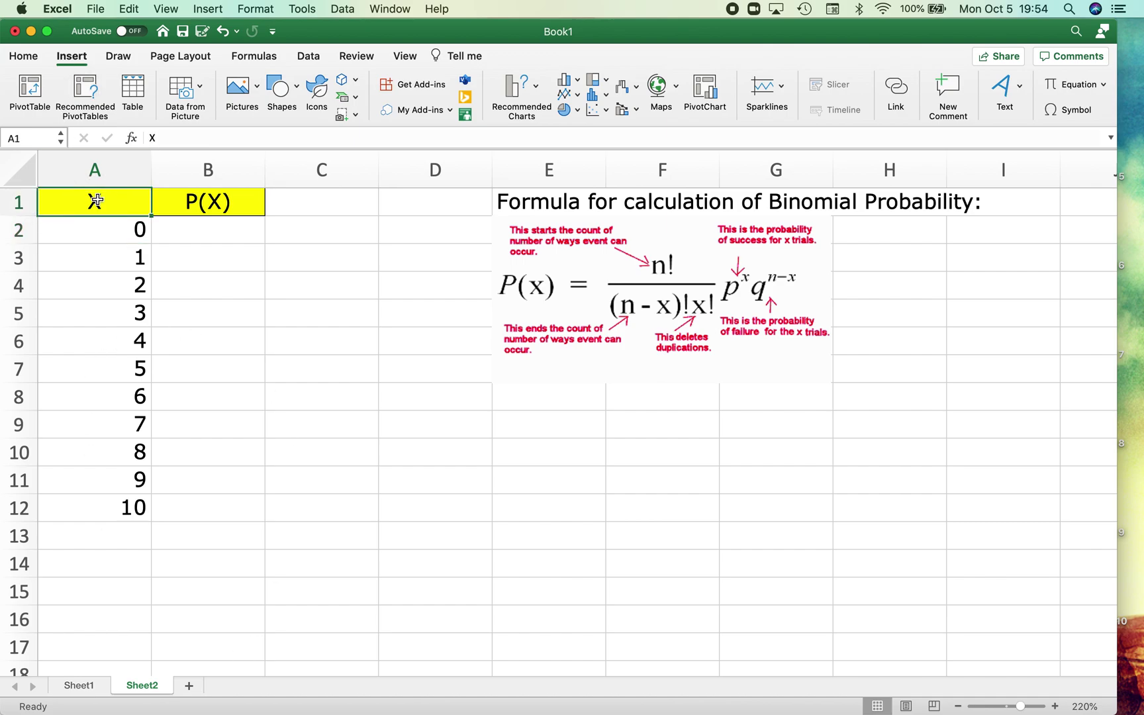
pyautogui.click(103, 235)
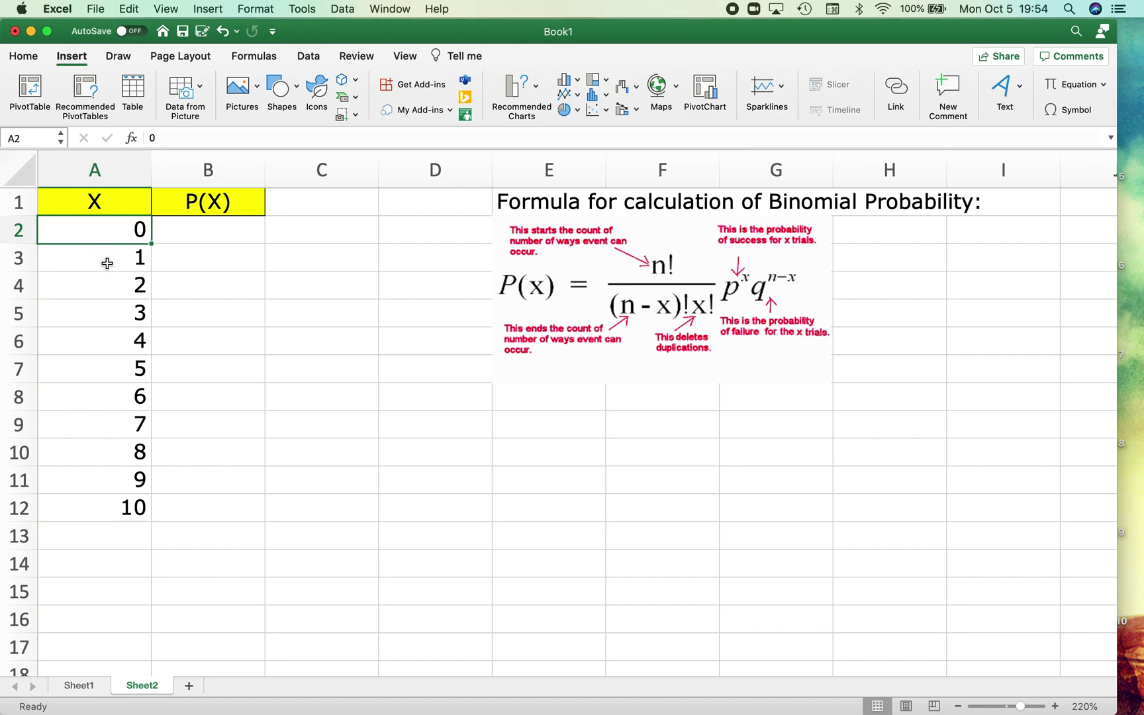
pyautogui.click(101, 506)
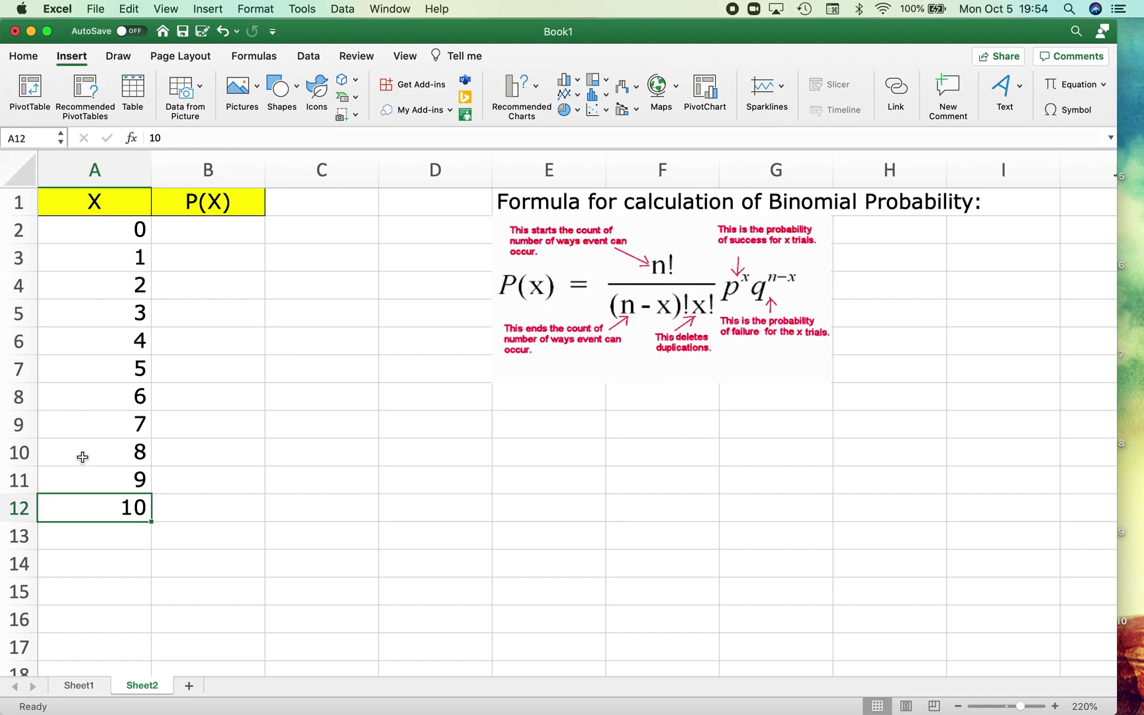
pyautogui.moveTo(84, 505); pyautogui.dragTo(79, 209)
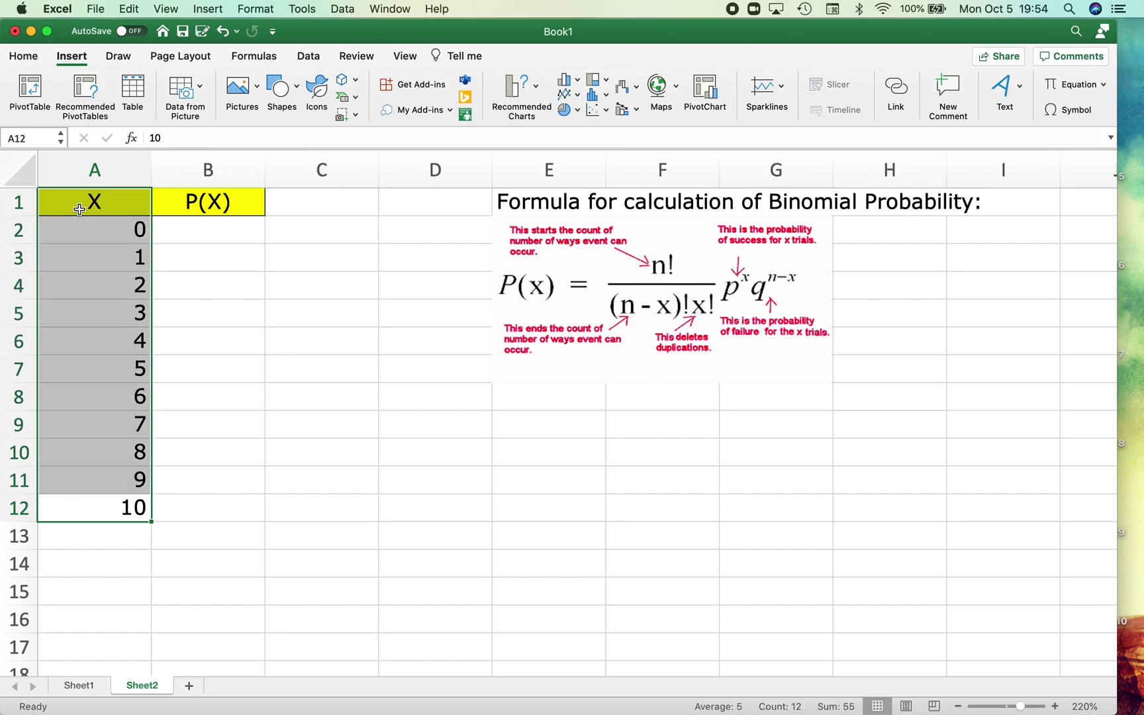
pyautogui.click(409, 236)
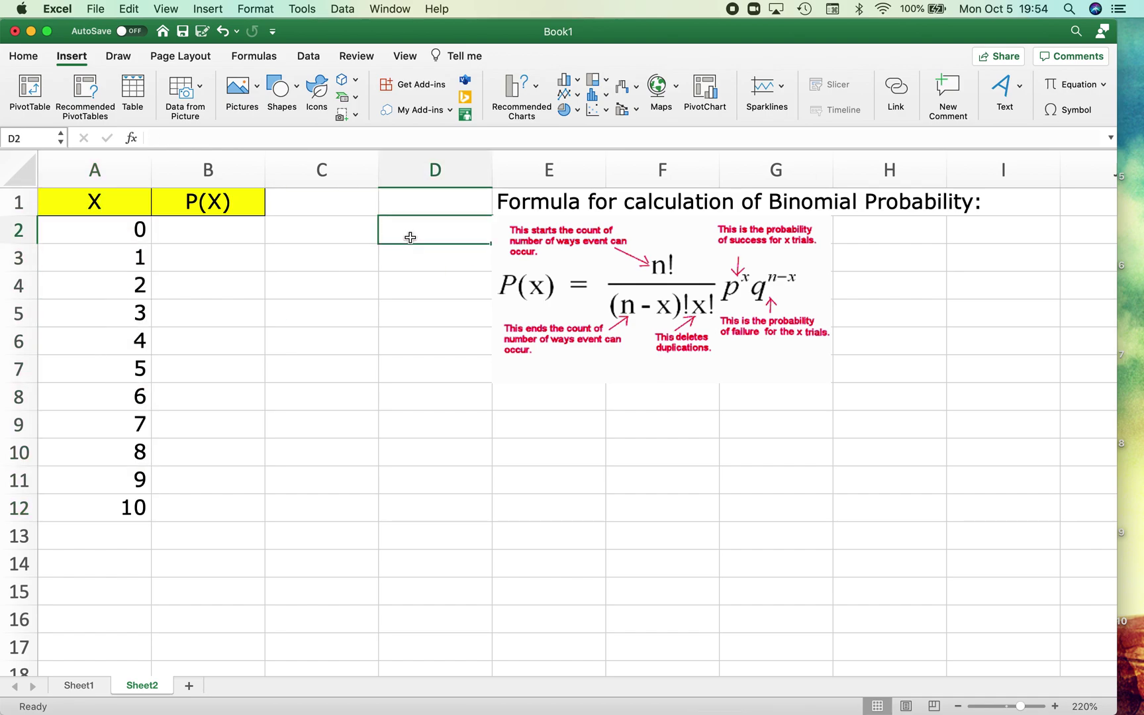
# Step: Enter the binomial parameters as text notes: "n = 10" in C2 and "p = 0.6" in C3
pyautogui.click(342, 228)
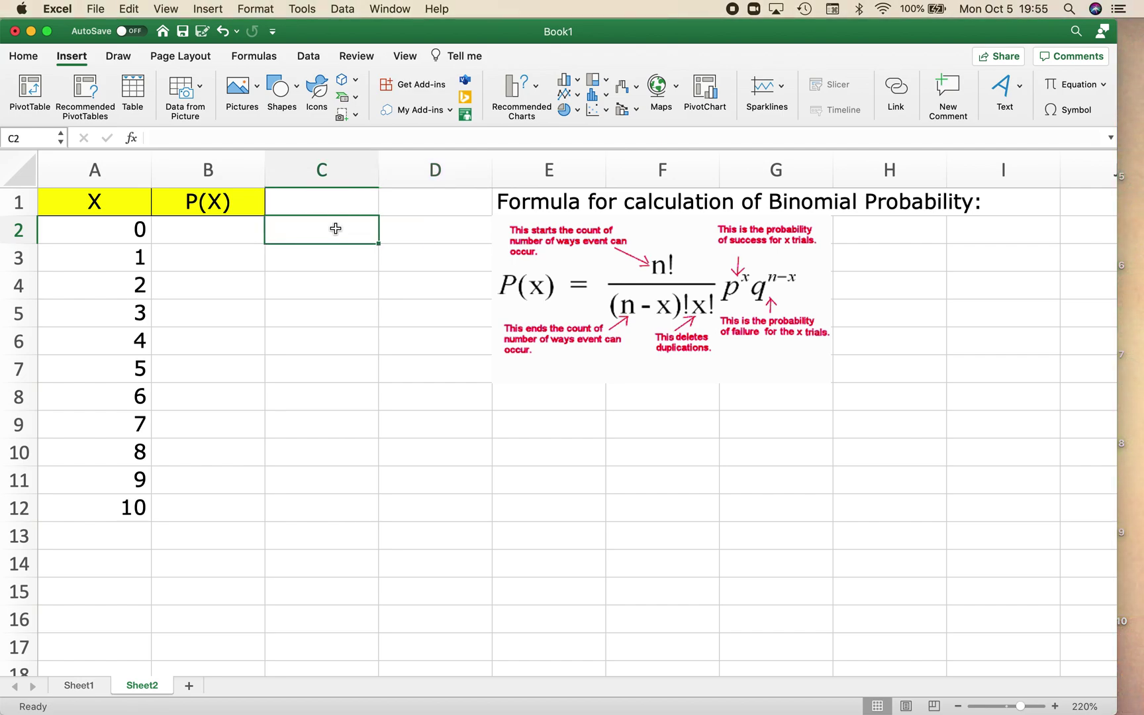
pyautogui.write('n = 10')
pyautogui.press('Return')
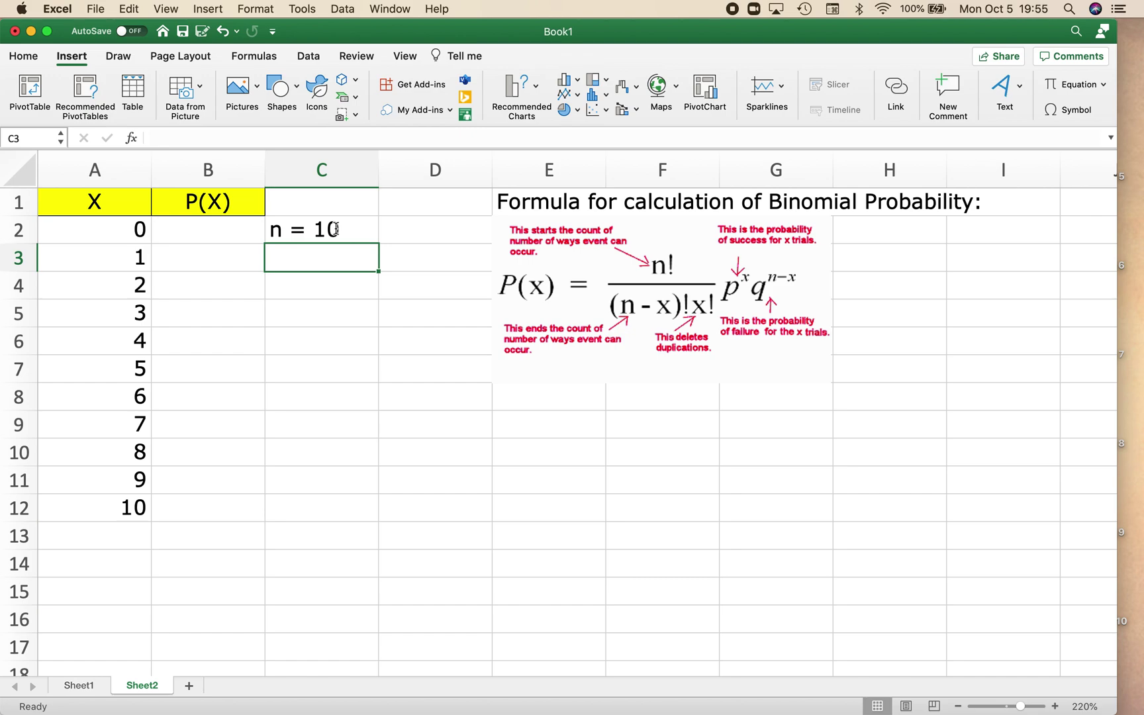
pyautogui.write('p')
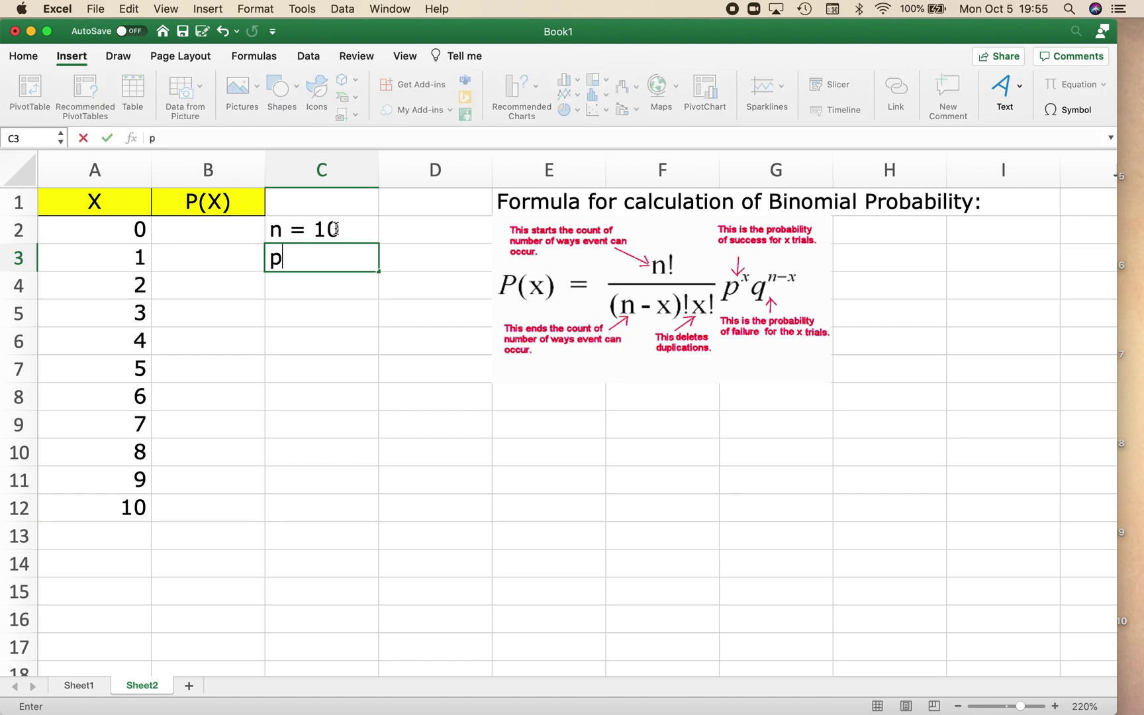
pyautogui.write(' = 0.6')
pyautogui.press('Return')
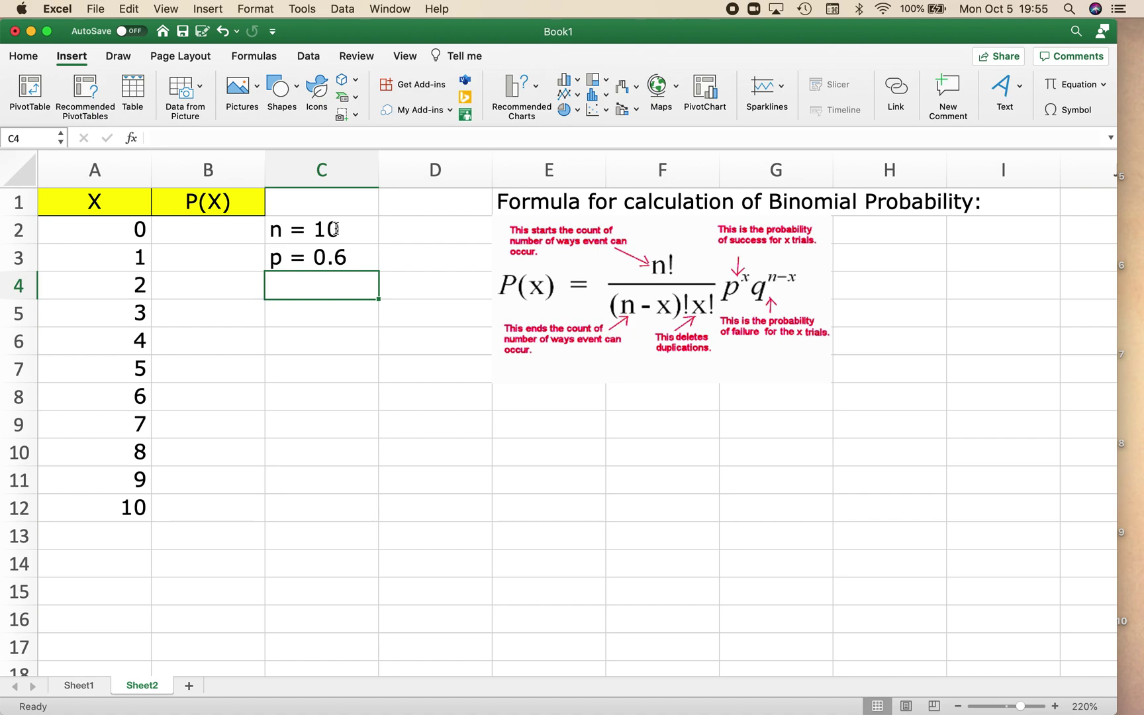
# Step: Enter =BINOM.DIST(A2,10,0.6,FALSE) in B2 to calculate the probability for the first X value
pyautogui.click(99, 230)
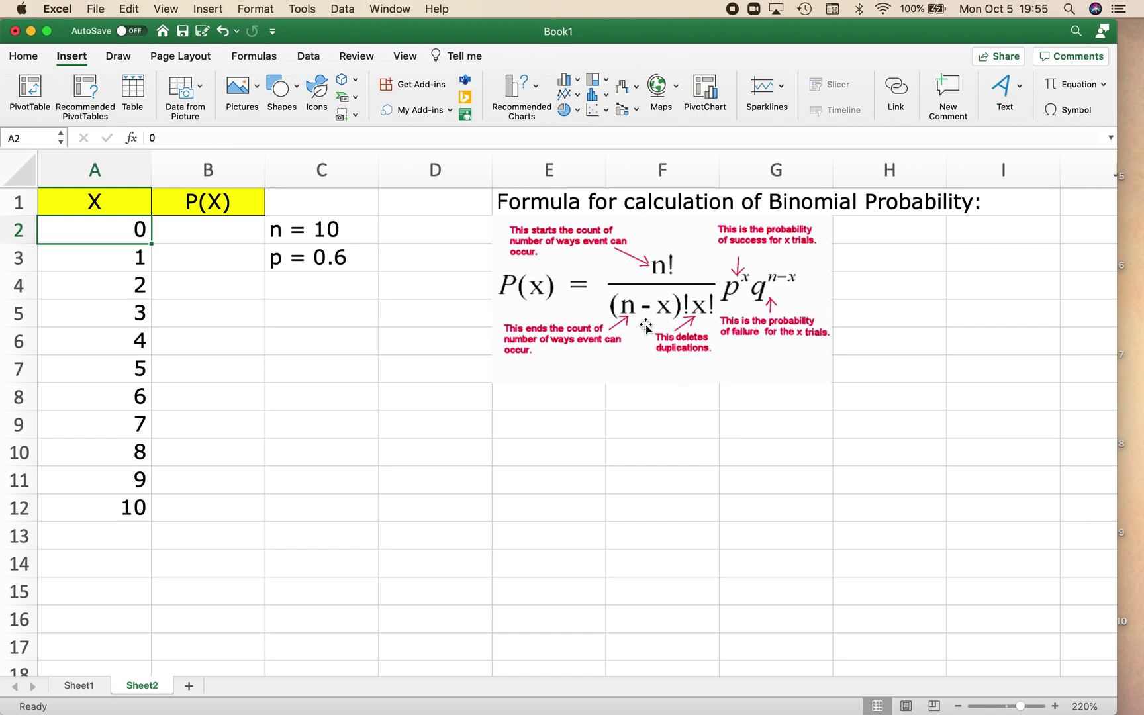
pyautogui.click(214, 227)
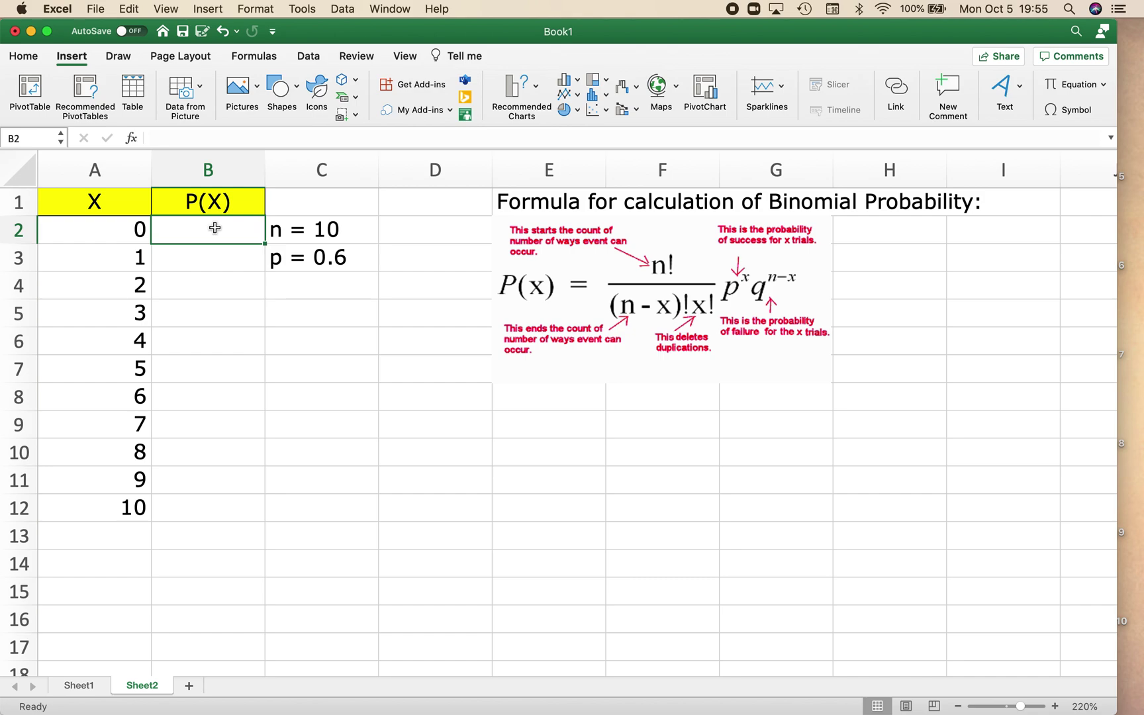
pyautogui.write('=b')
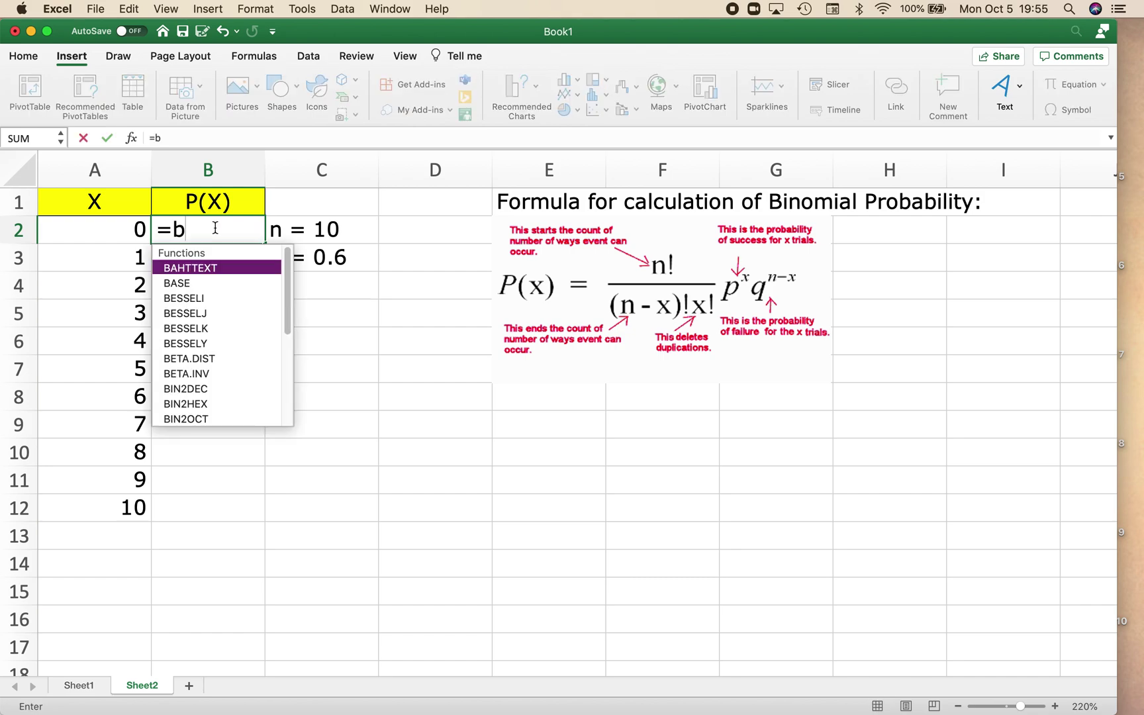
pyautogui.write('inom.')
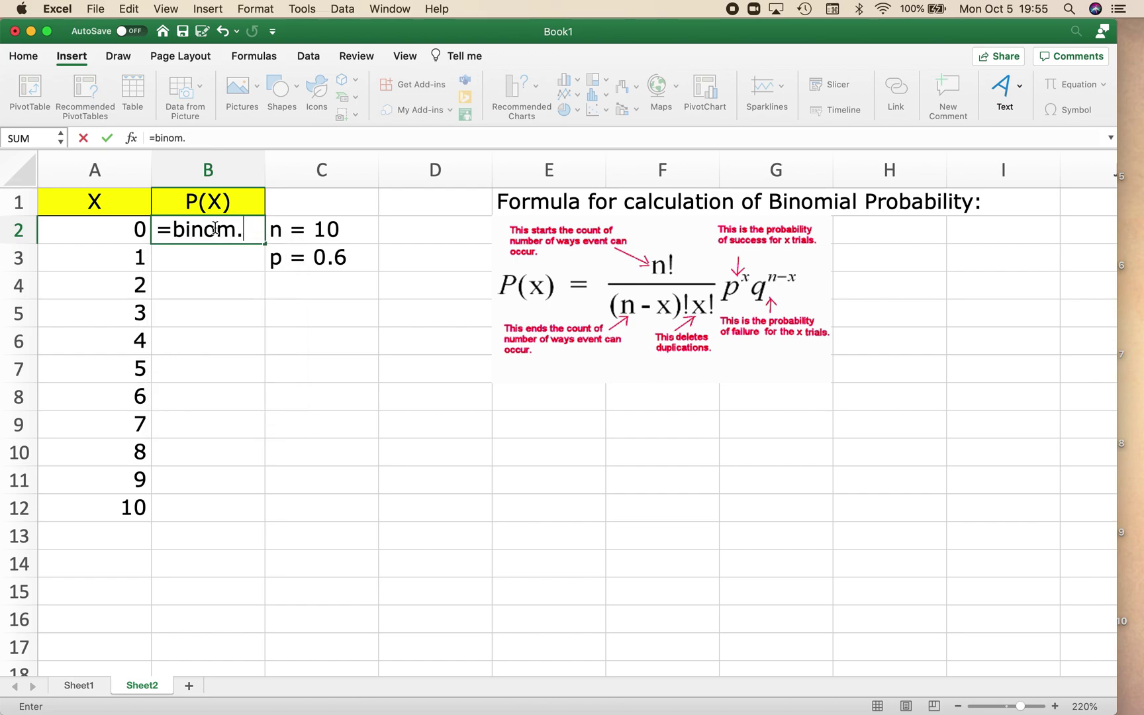
pyautogui.write('dist')
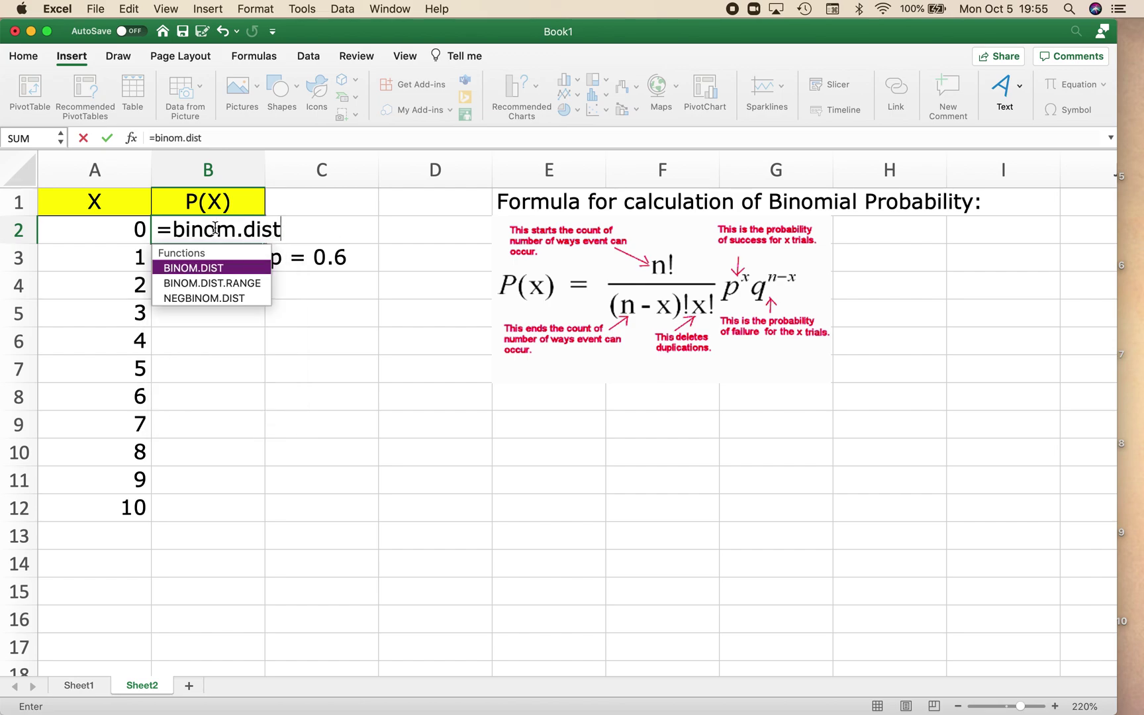
pyautogui.write('(')
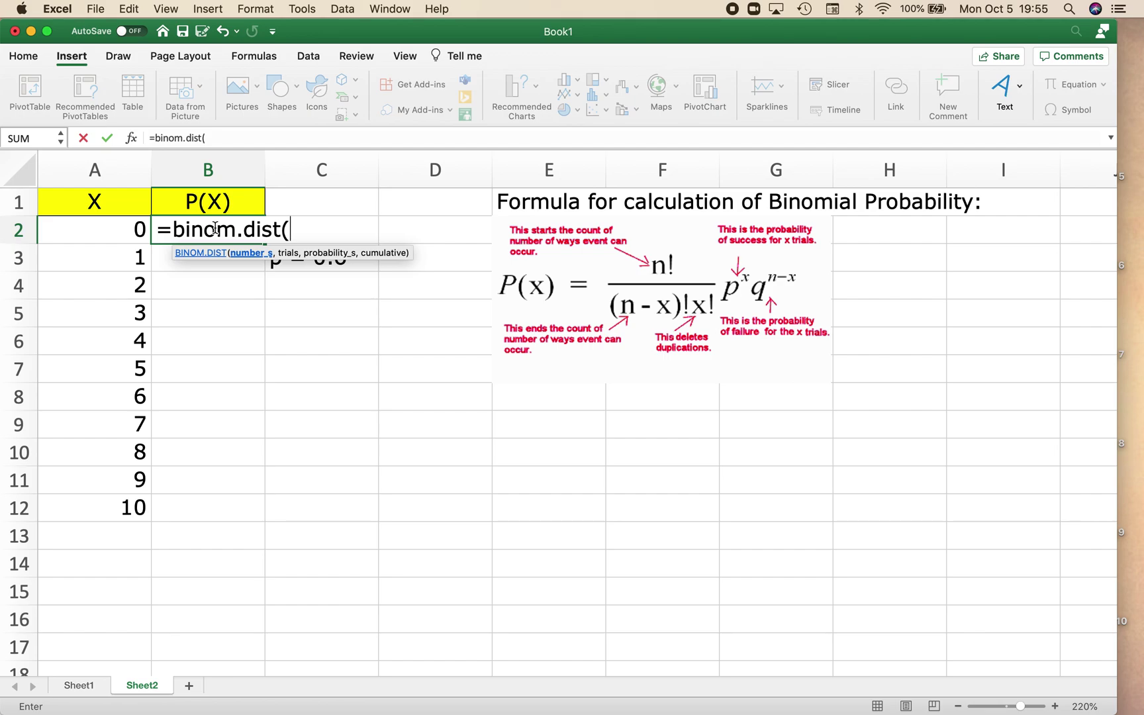
pyautogui.click(110, 227)
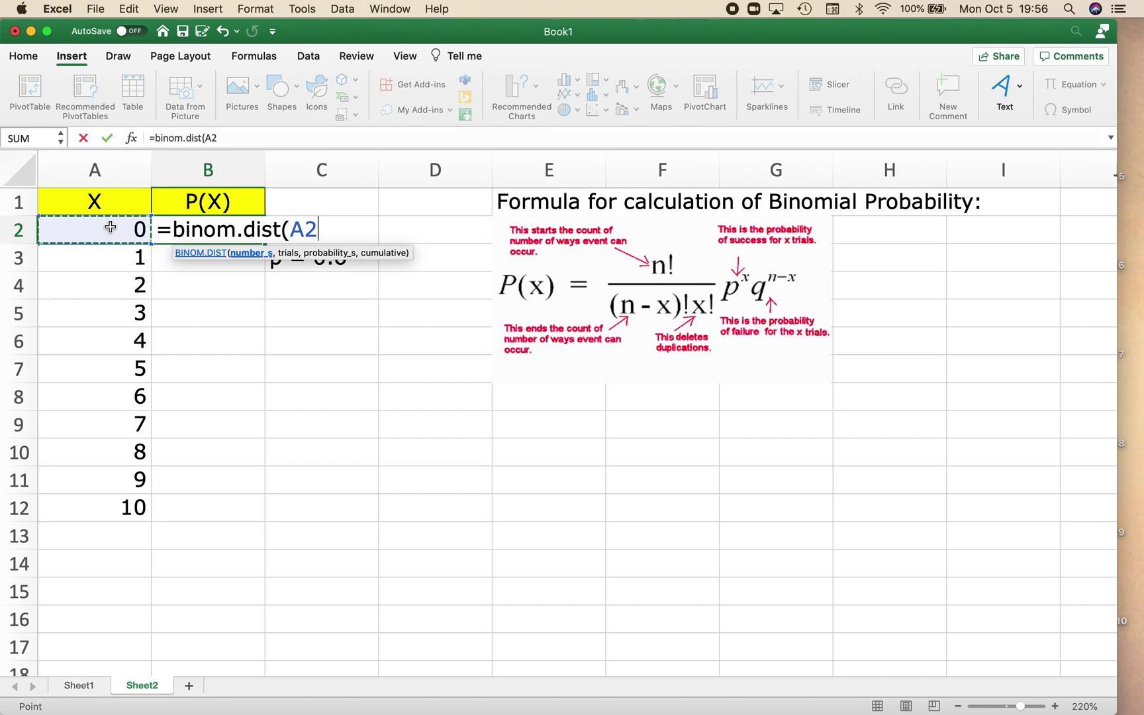
pyautogui.write(',')
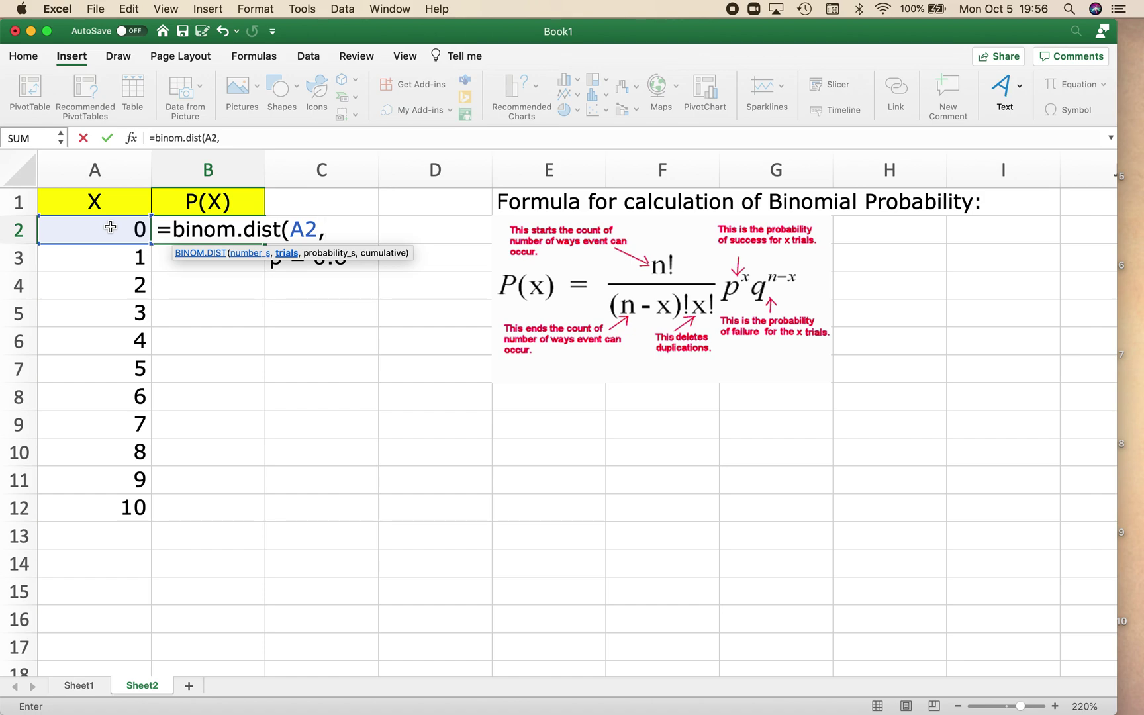
pyautogui.write('10')
pyautogui.write(',')
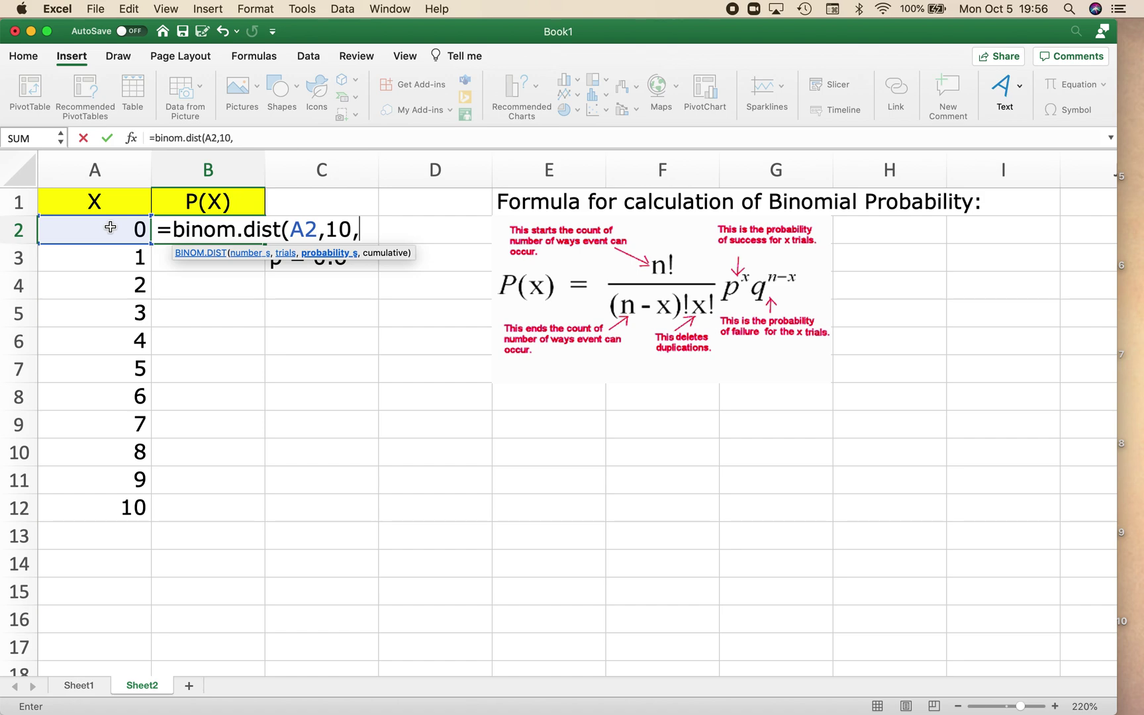
pyautogui.write('0.6')
pyautogui.write(',')
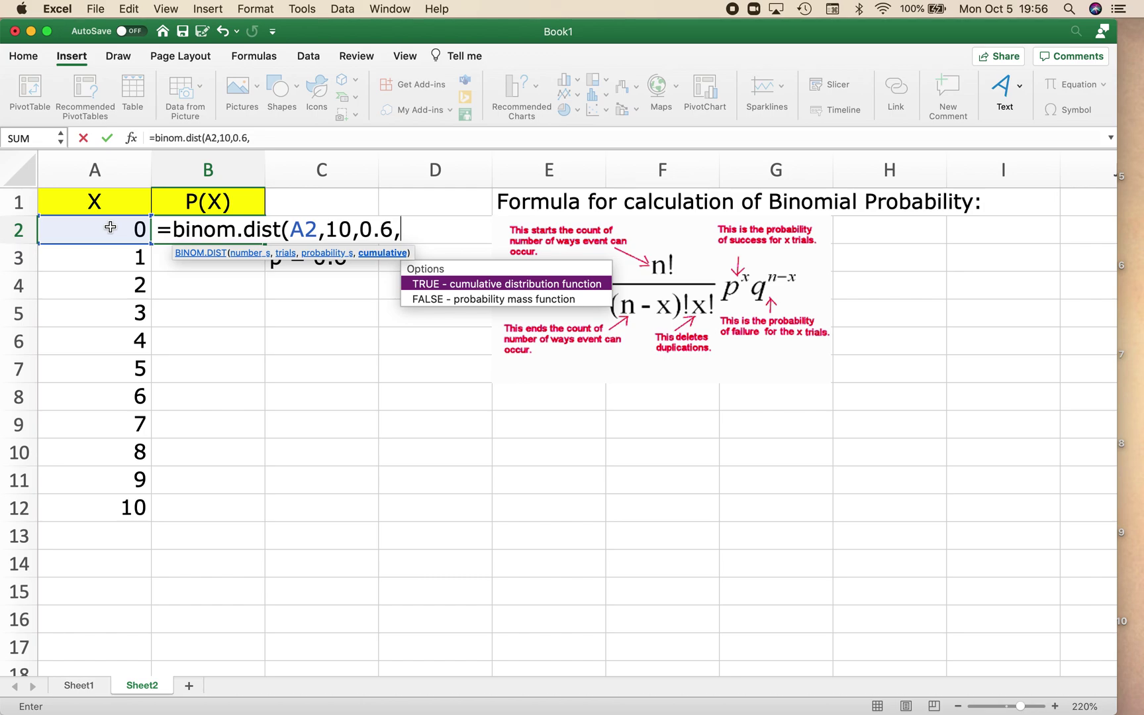
pyautogui.write('false')
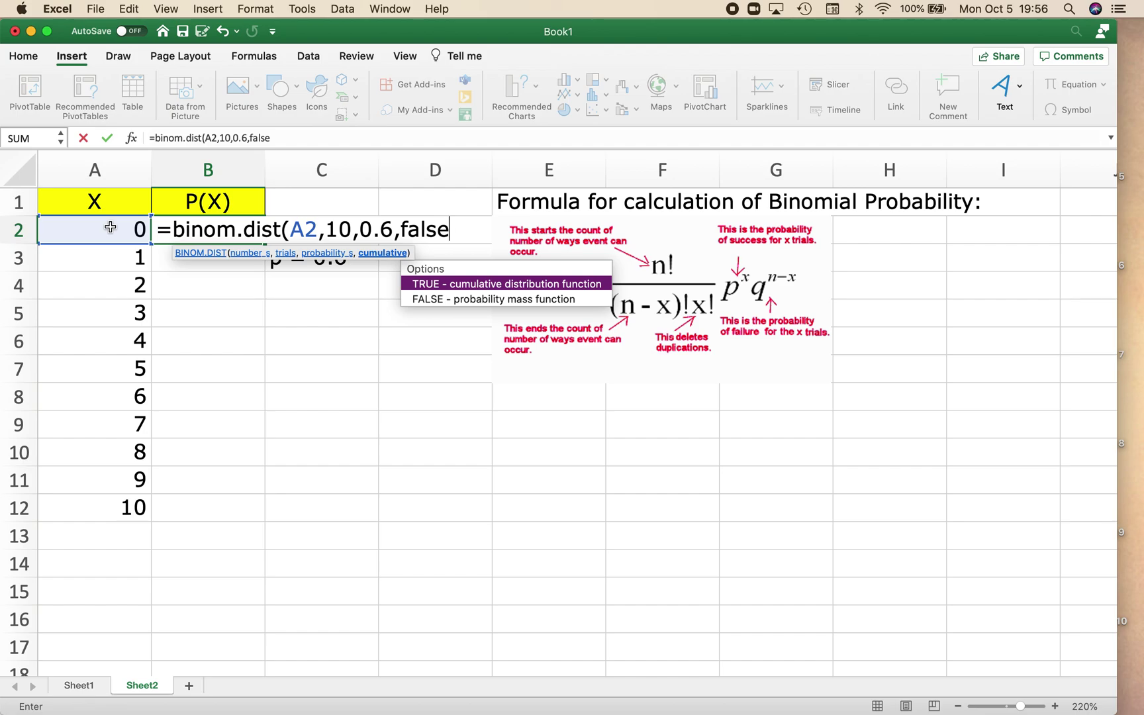
pyautogui.write(')')
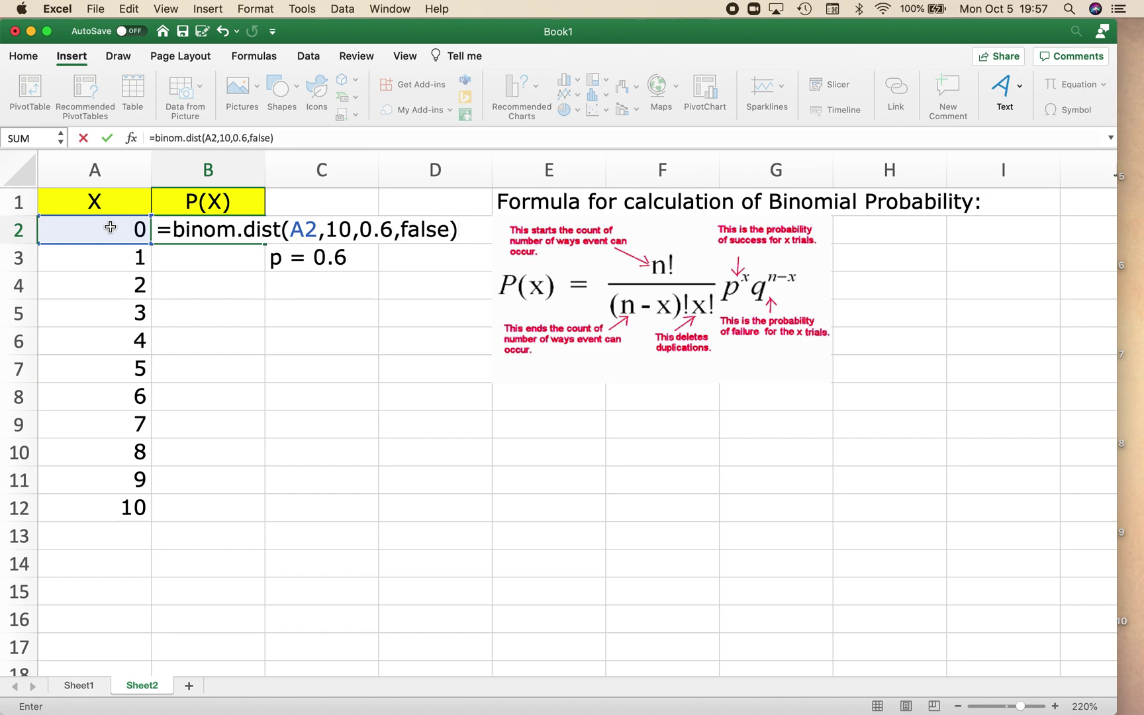
pyautogui.press('Return')
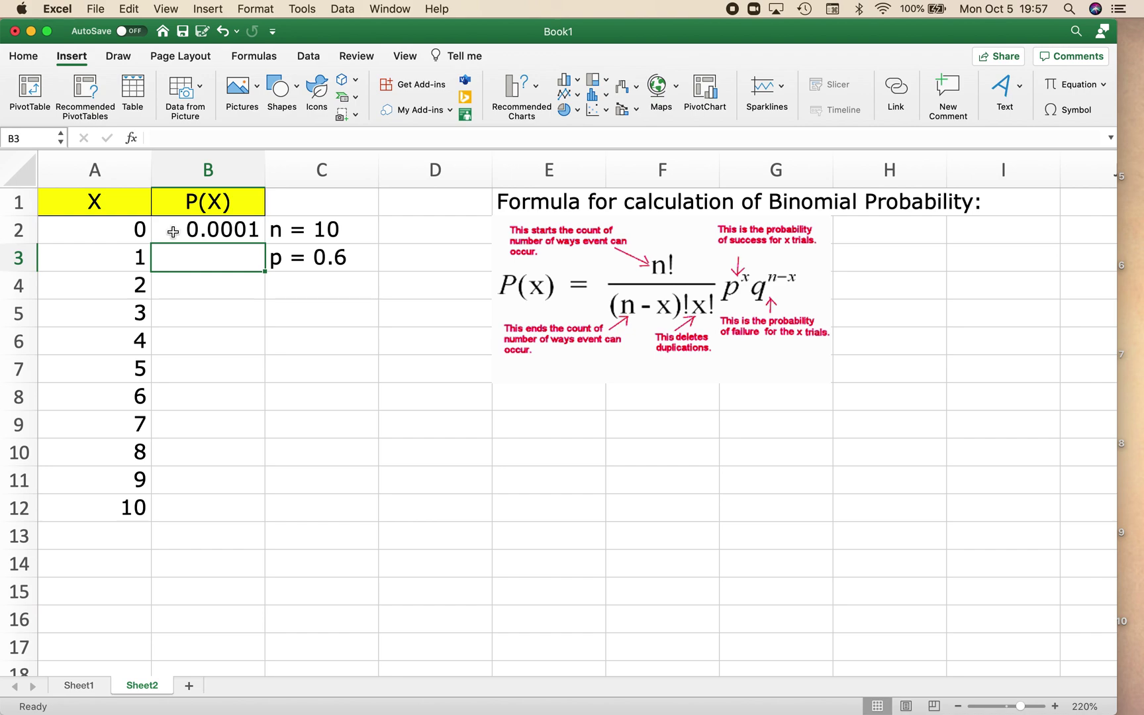
# Step: Fill the B2 formula down through B12 and check the copied formulas in B3, B4 and B12
pyautogui.click(173, 231)
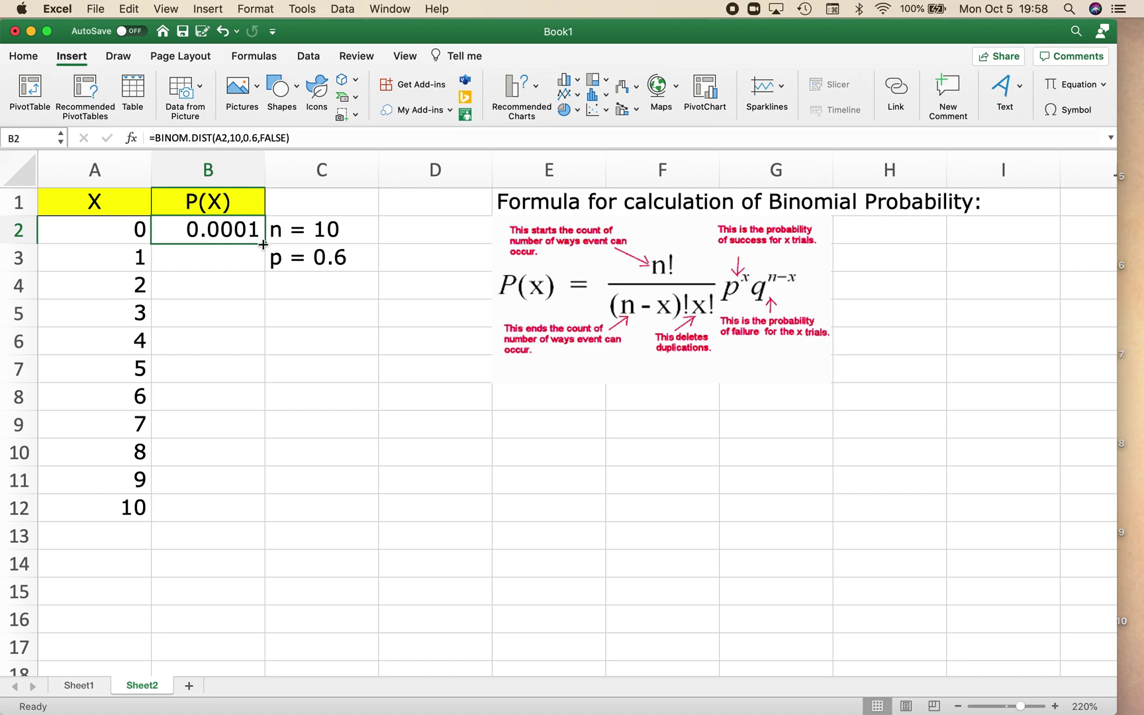
pyautogui.moveTo(263, 244); pyautogui.dragTo(263, 513)
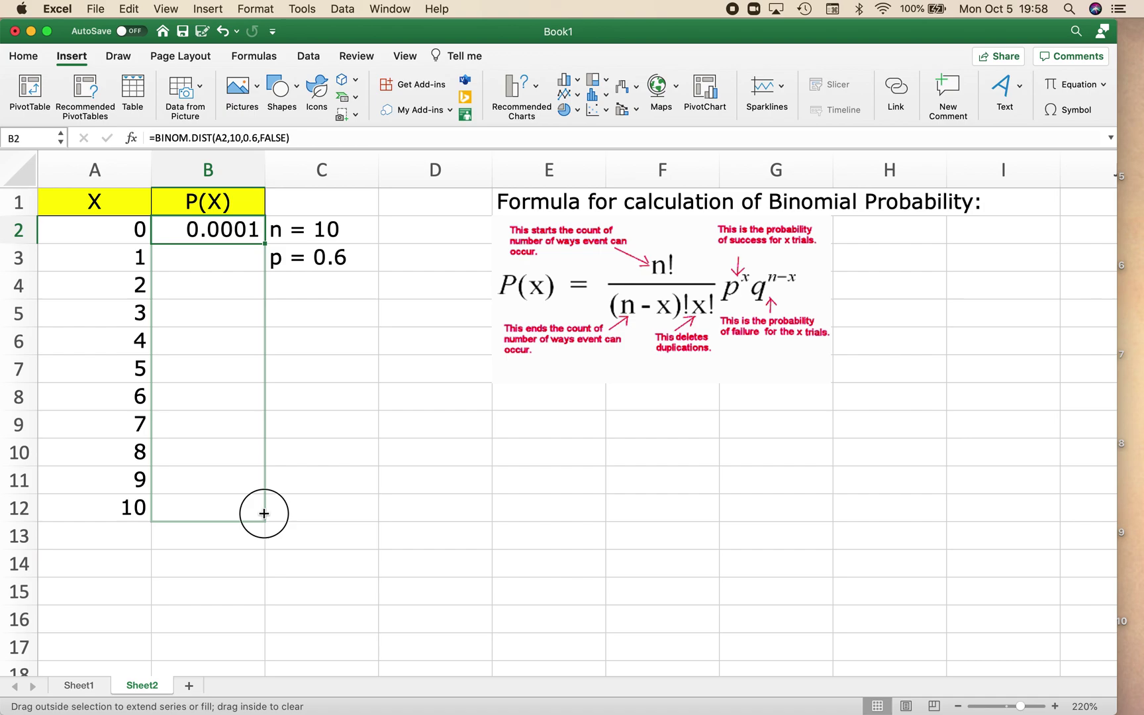
pyautogui.moveTo(264, 514); pyautogui.dragTo(264, 514)
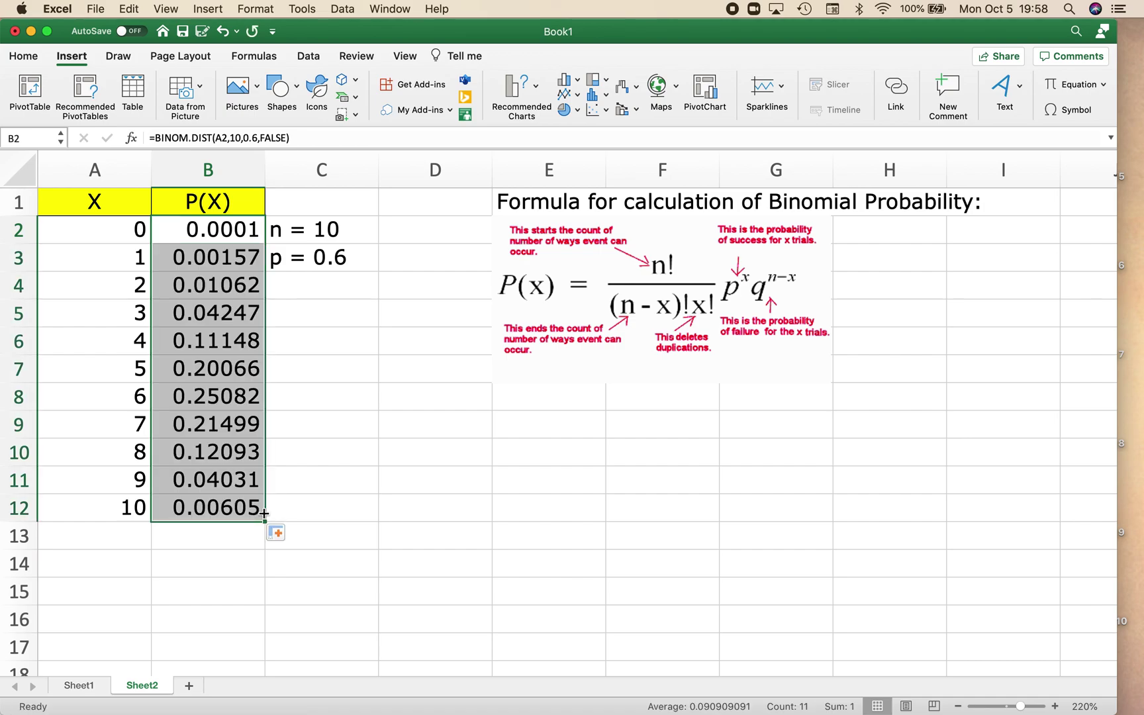
pyautogui.click(308, 503)
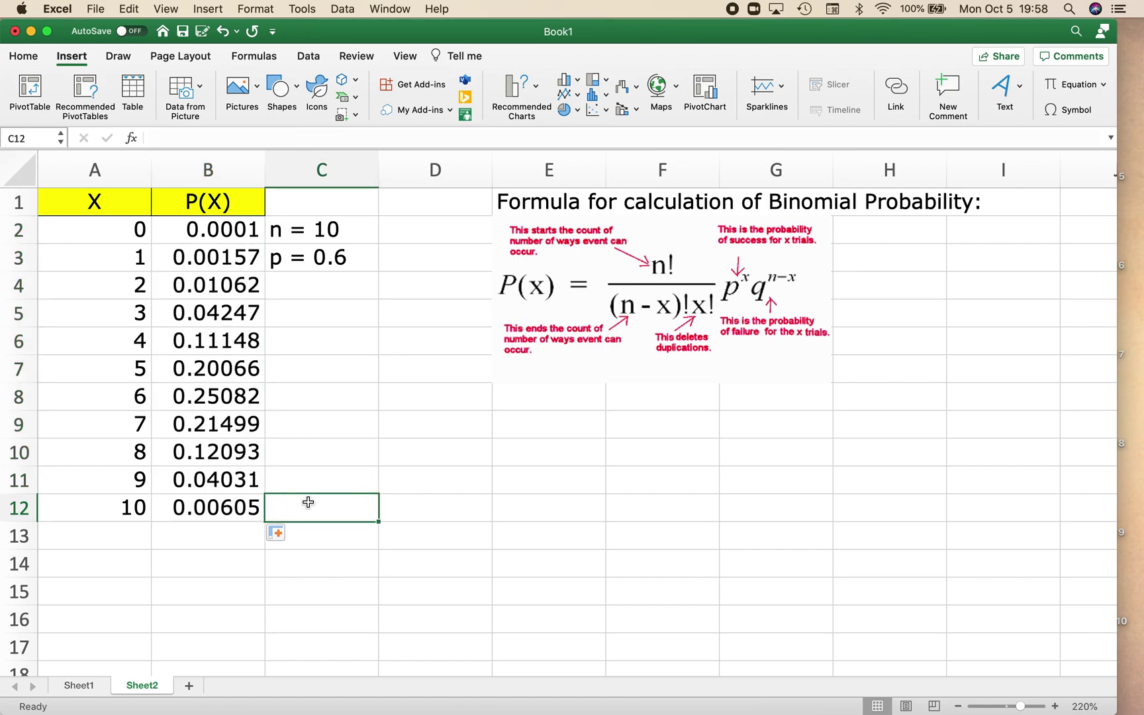
pyautogui.click(105, 258)
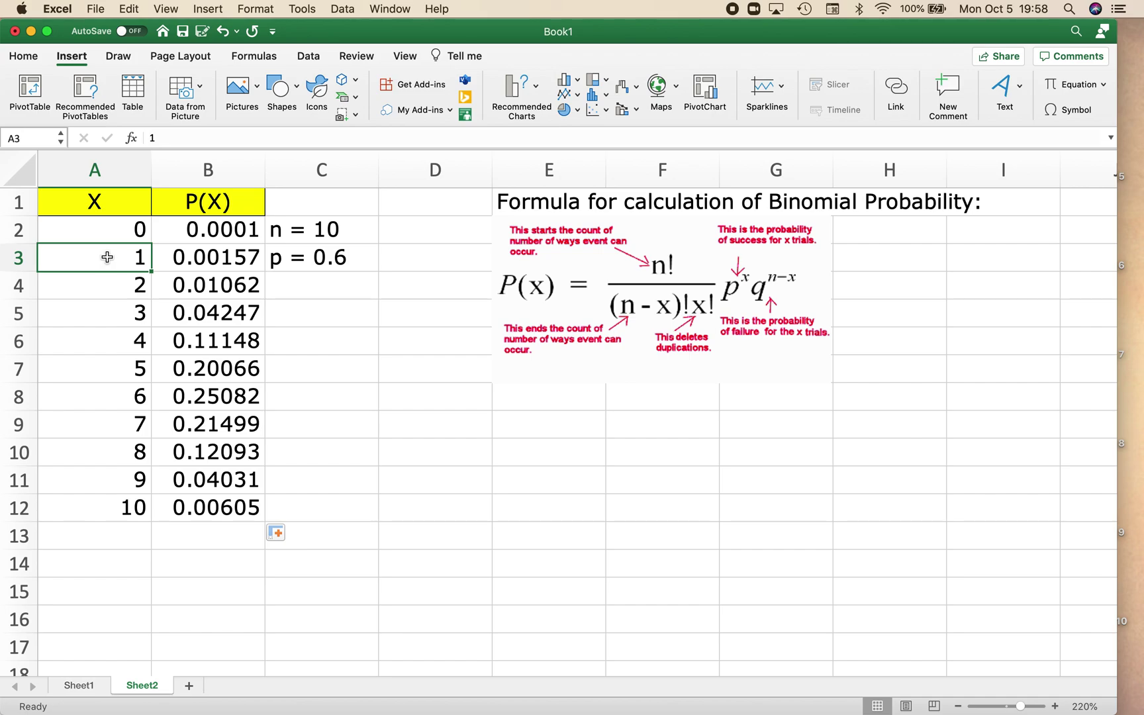
pyautogui.click(179, 260)
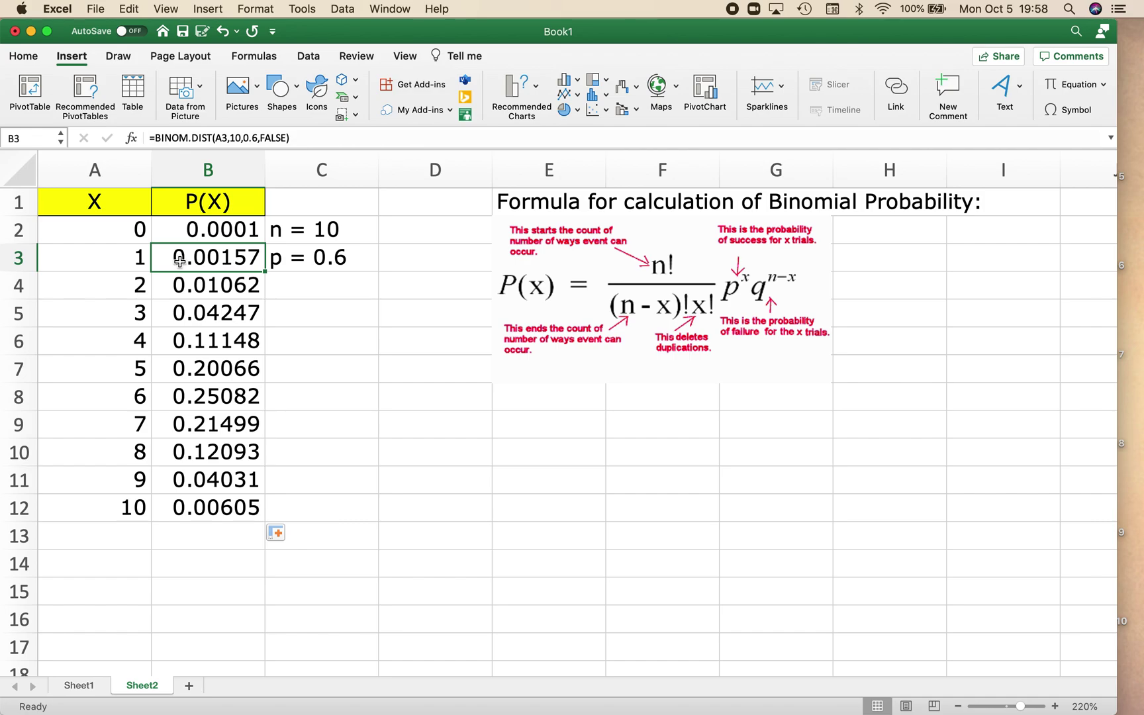
pyautogui.click(182, 286)
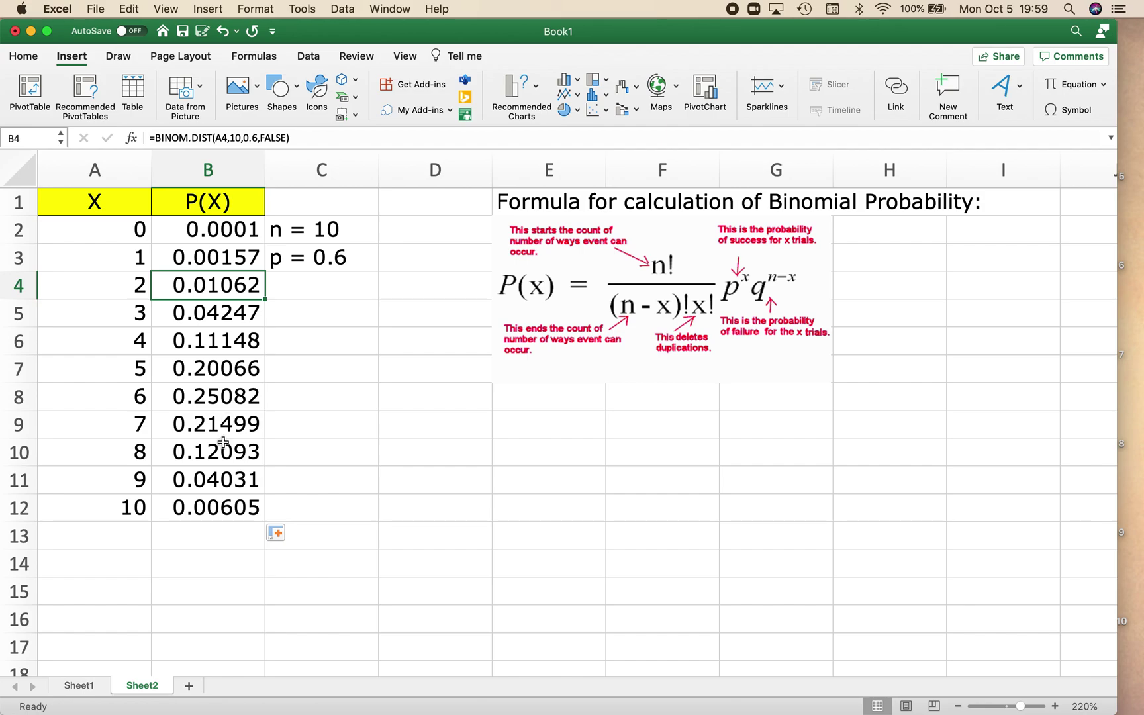
pyautogui.click(217, 507)
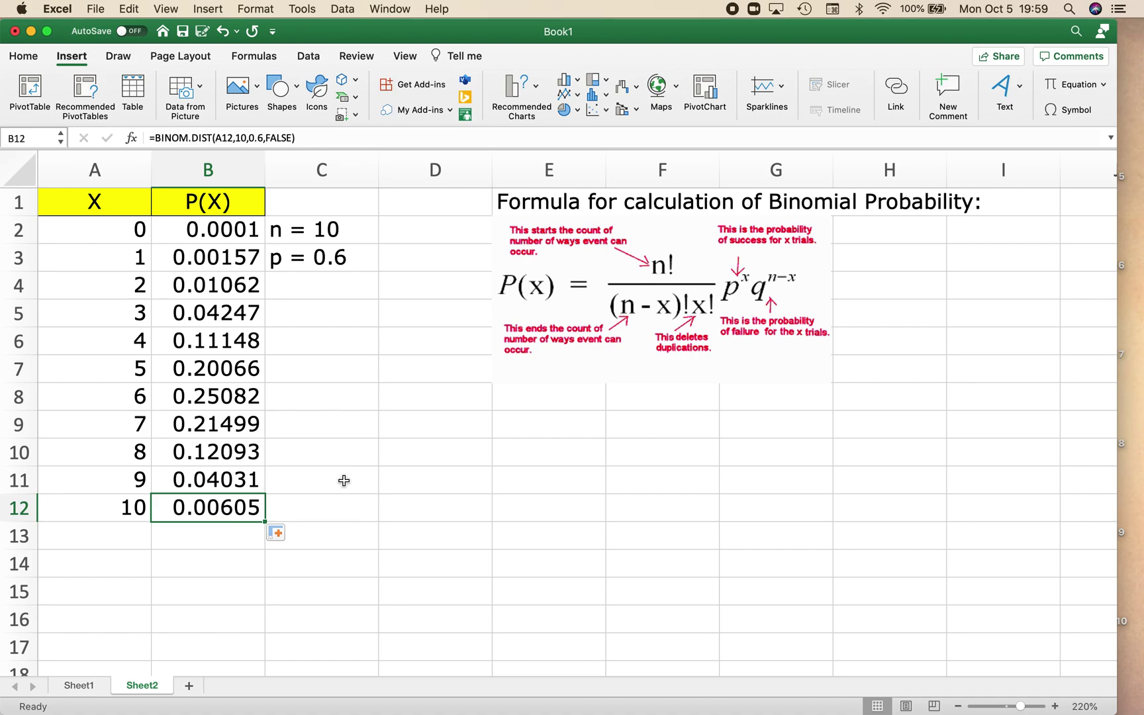
# Step: Enter the label "P(less than 5 success)?" in D11
pyautogui.click(423, 483)
pyautogui.write('P(')
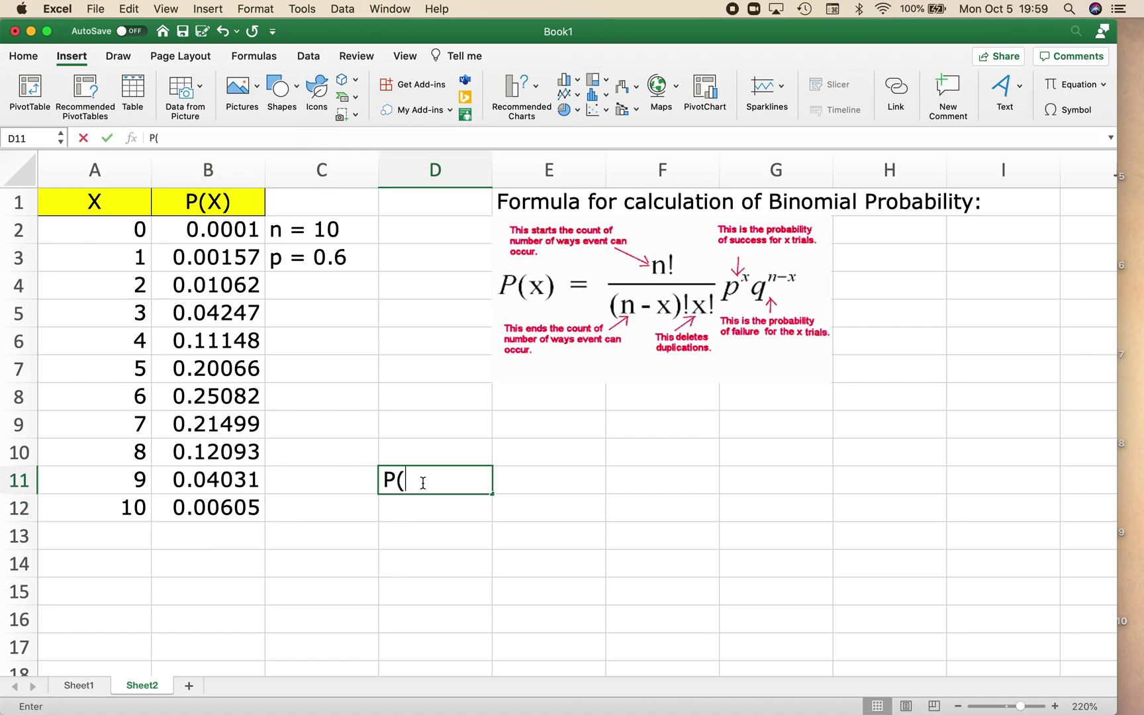
pyautogui.write('les s ')
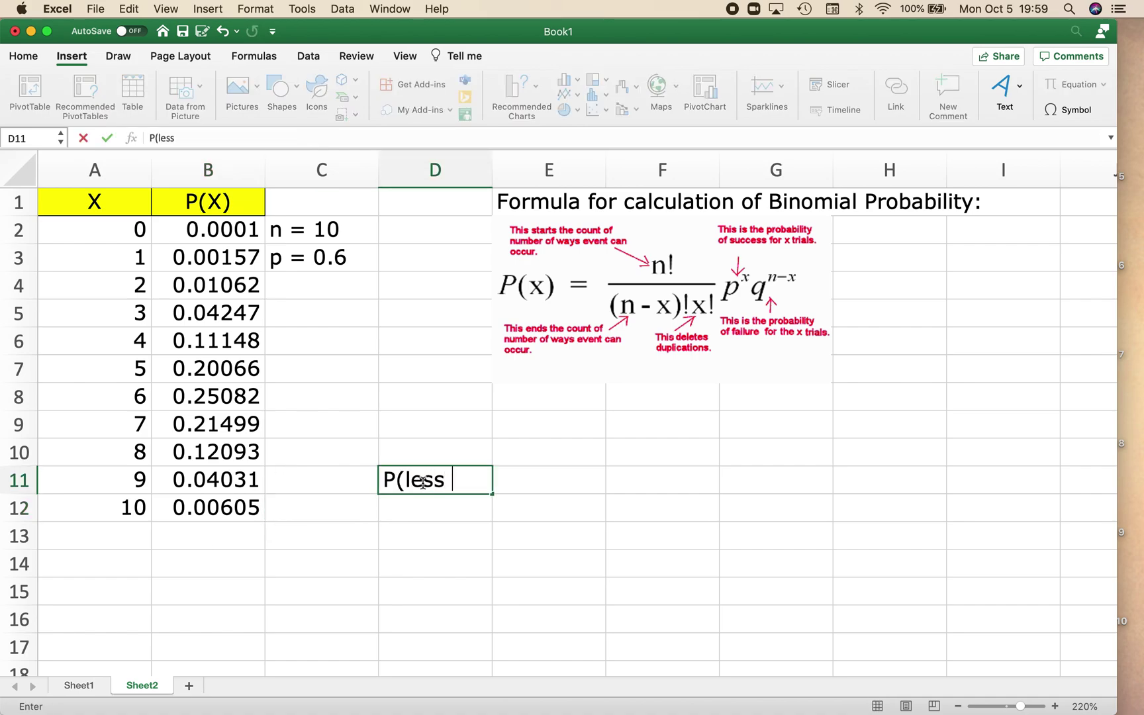
pyautogui.write('than 5 suc')
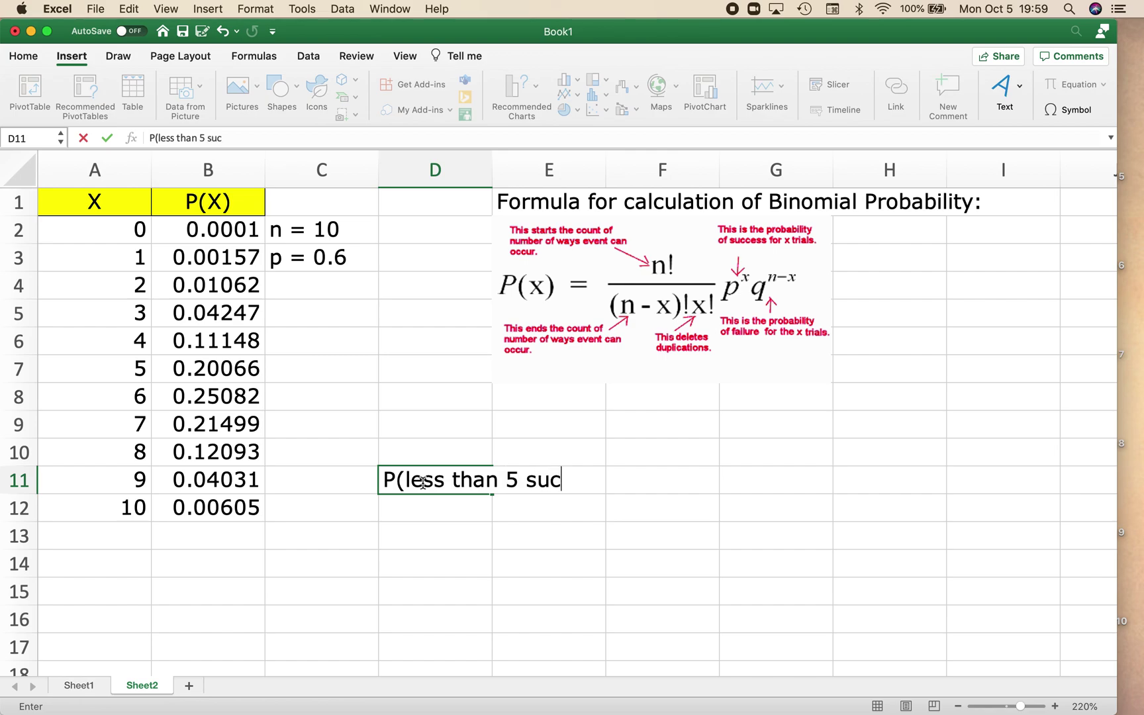
pyautogui.write('cess)? =')
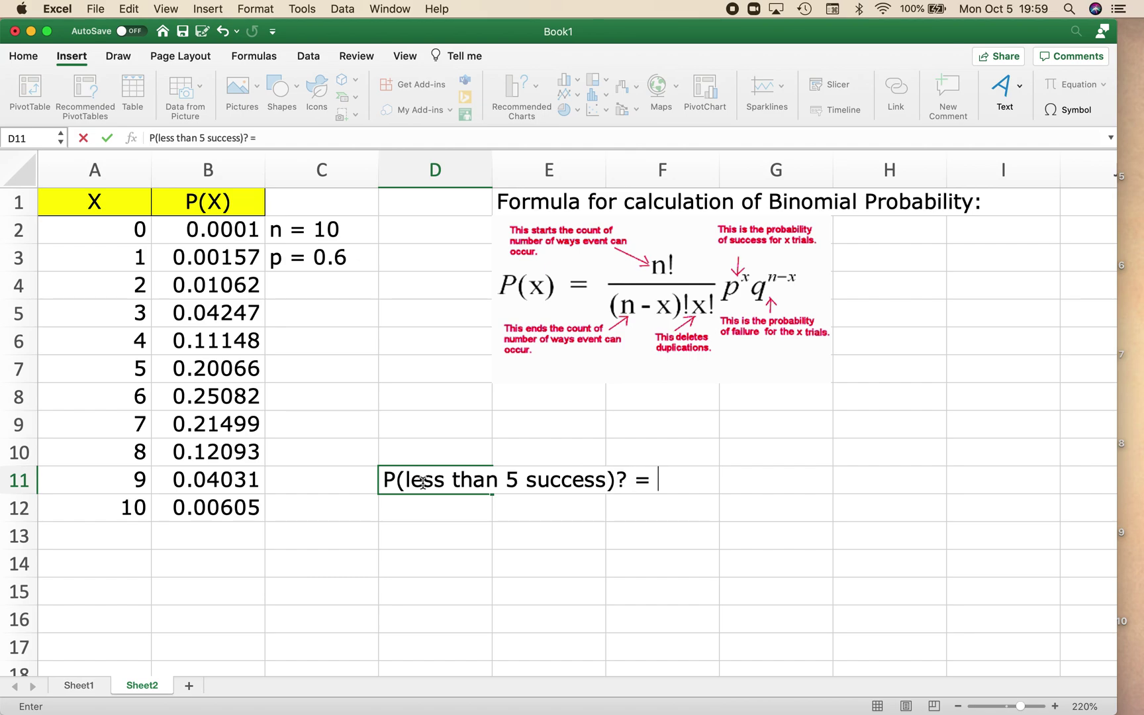
pyautogui.press('BackSpace')
pyautogui.press('BackSpace')
pyautogui.press('Right')
# Step: Enter a SUM formula over B2:B6 in G11 to calculate the probability of fewer than 5 successes
pyautogui.press('Right')
pyautogui.press('Right')
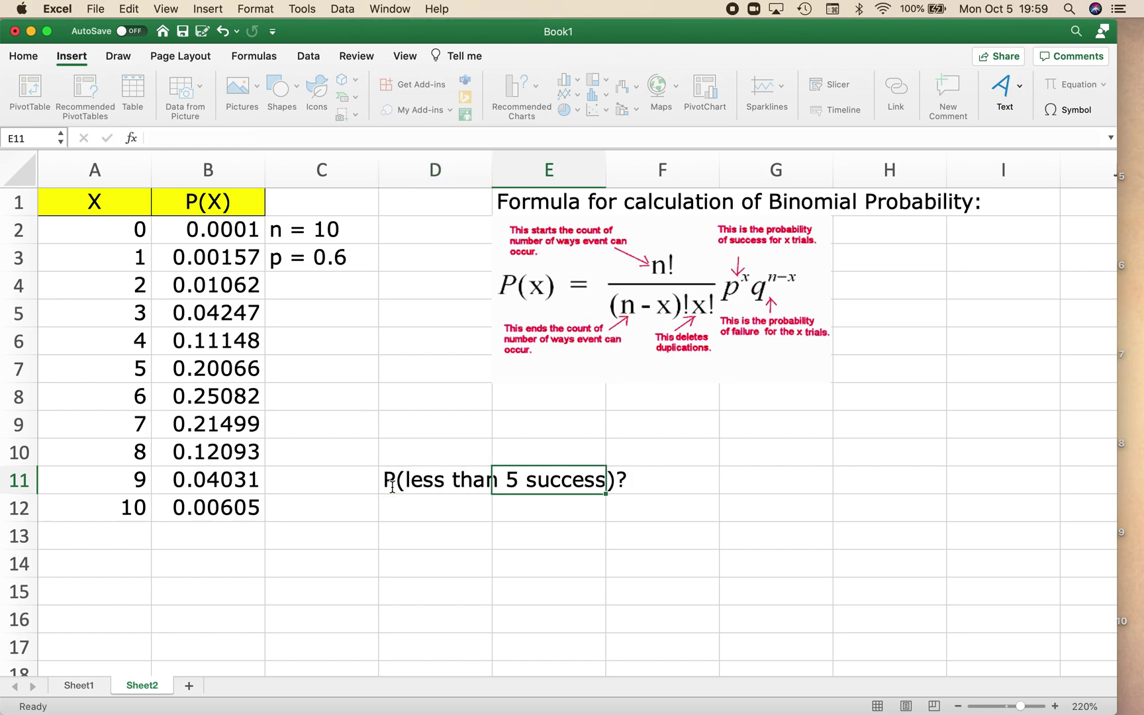
pyautogui.write('=')
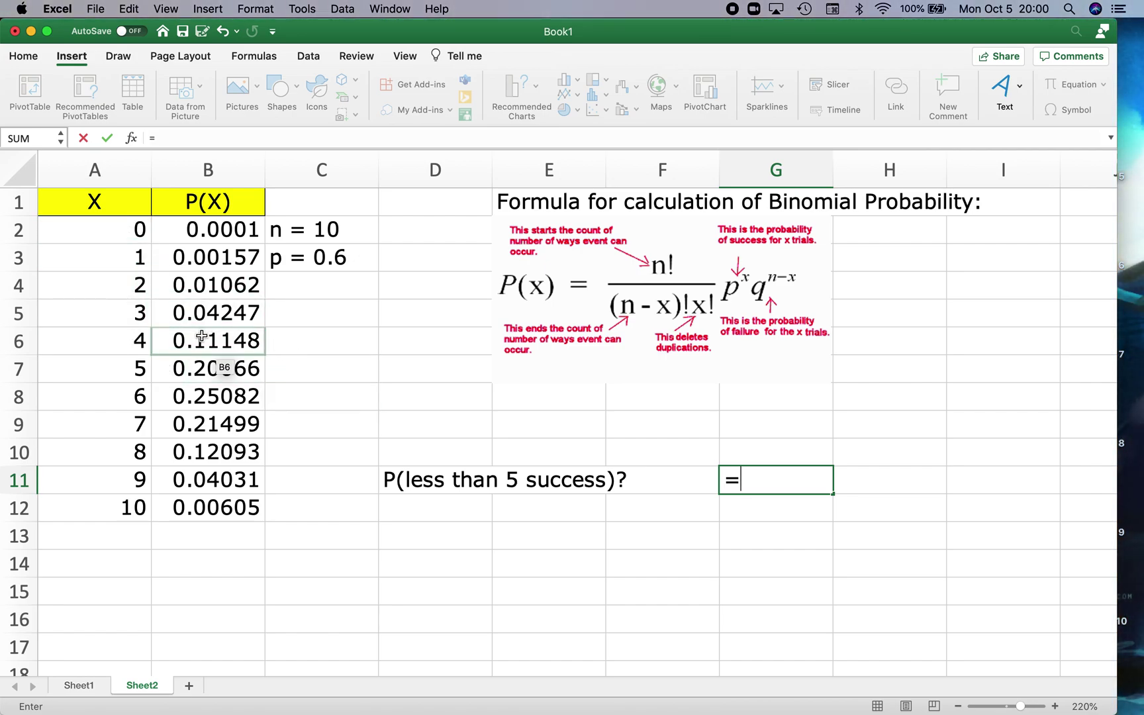
pyautogui.write('sum(')
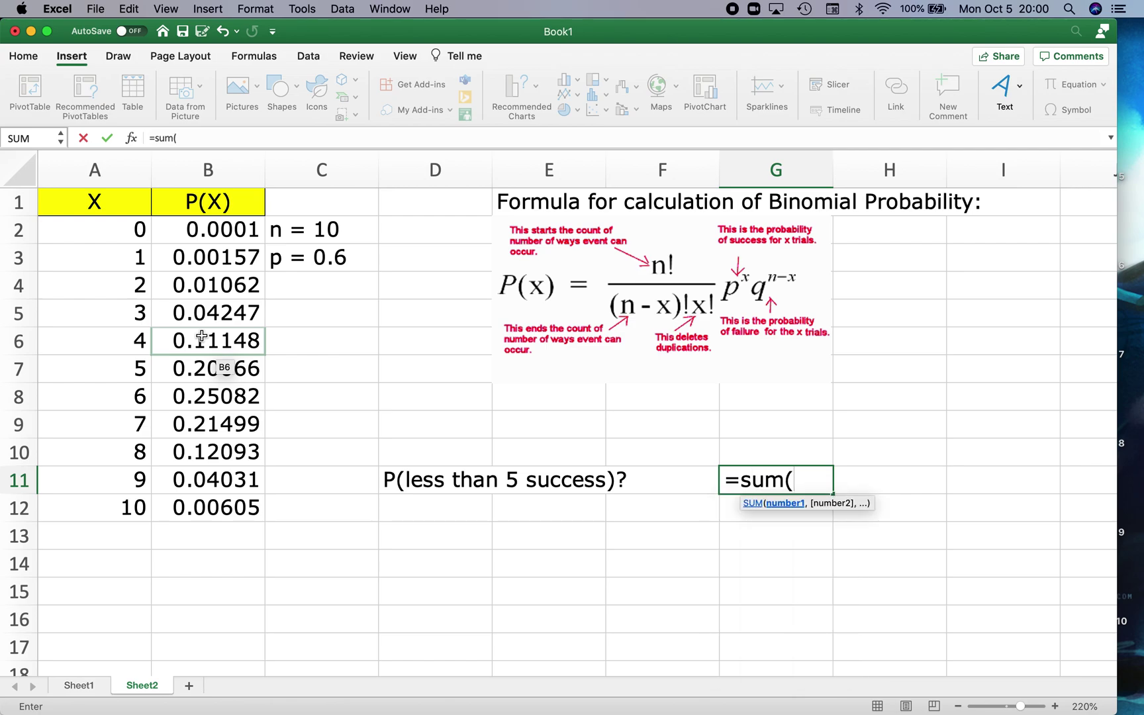
pyautogui.click(181, 342)
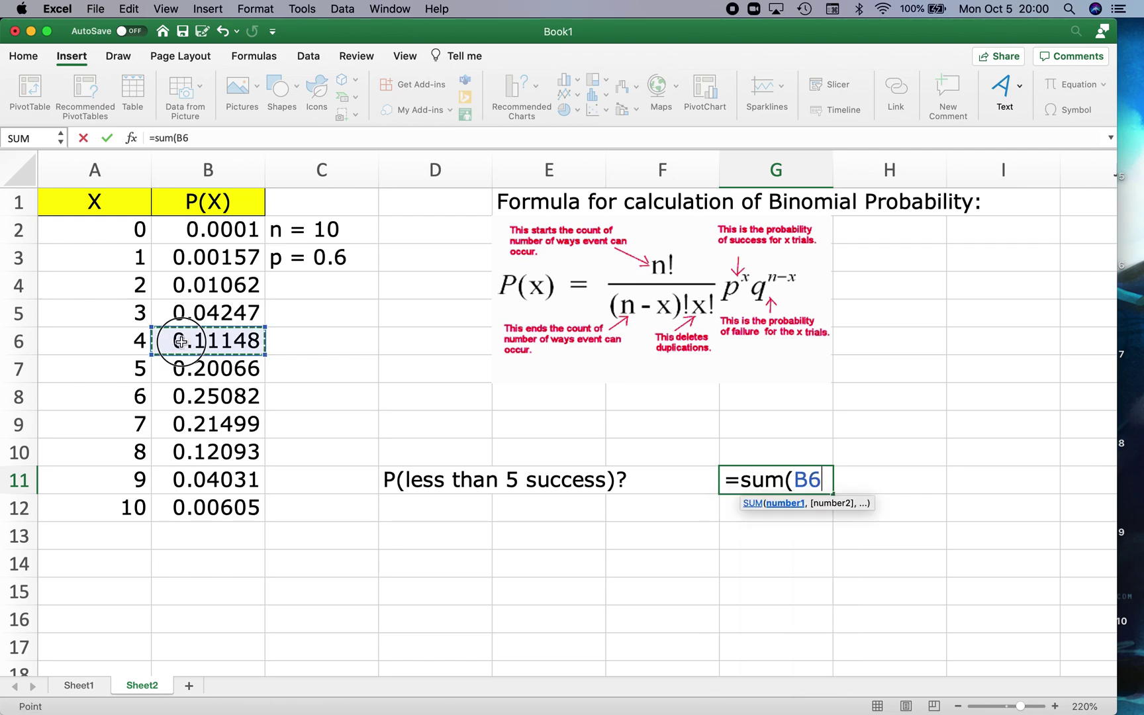
pyautogui.moveTo(182, 325); pyautogui.dragTo(186, 229)
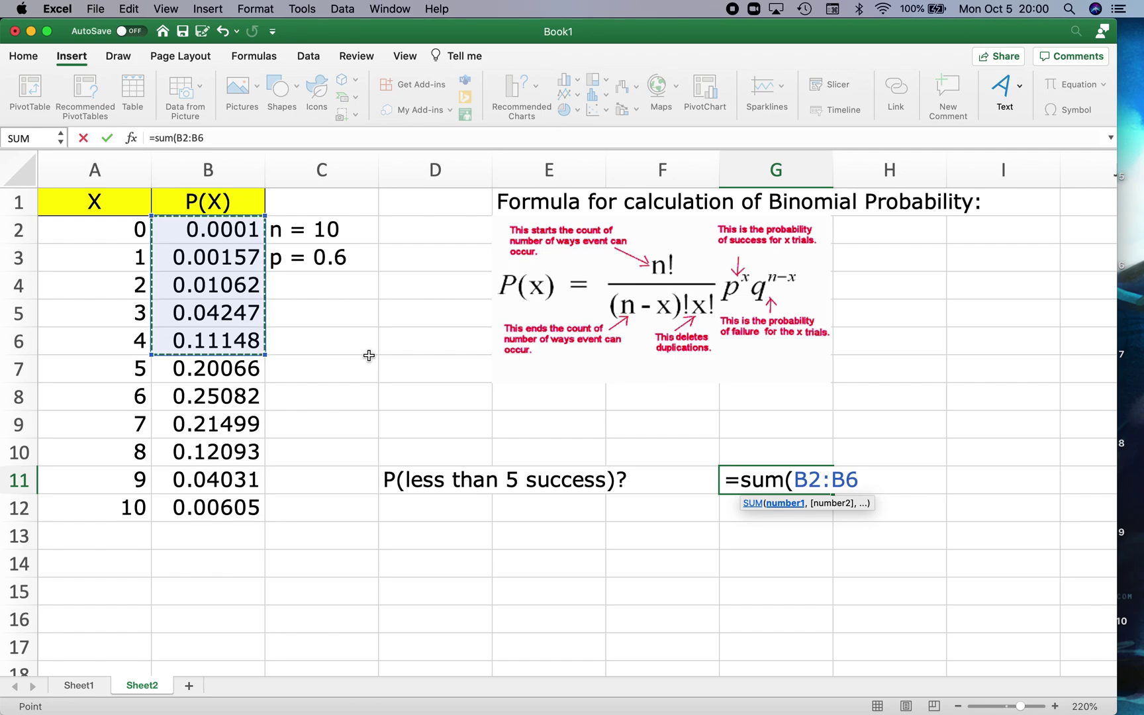
pyautogui.press('Return')
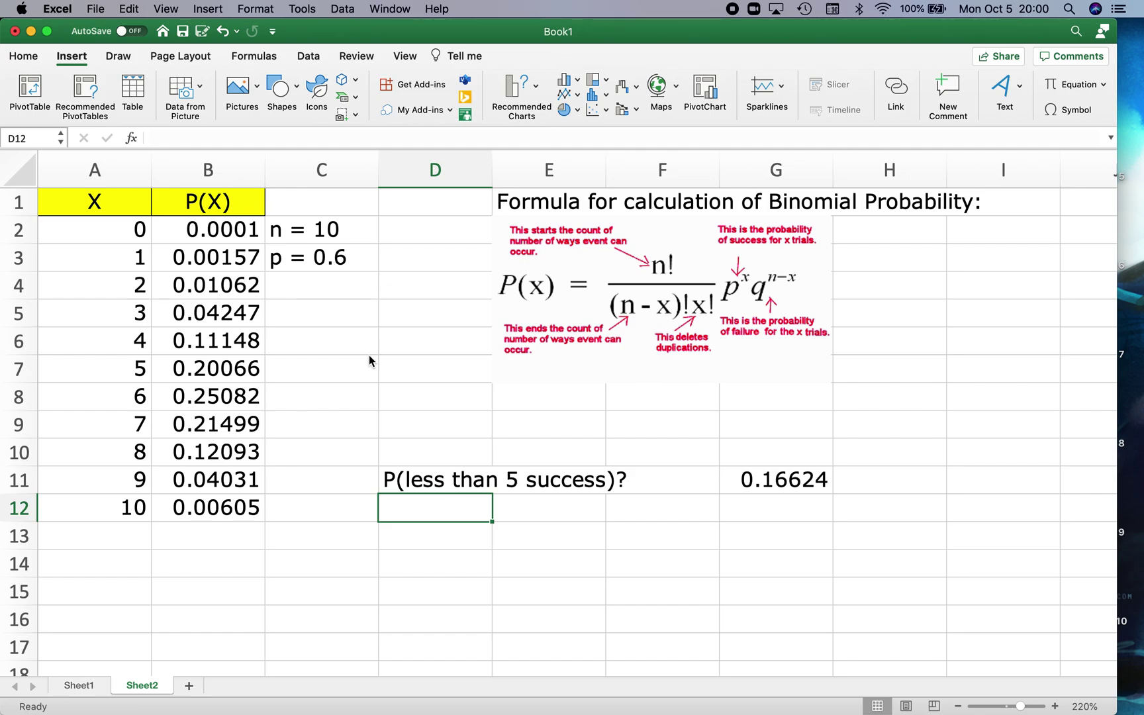